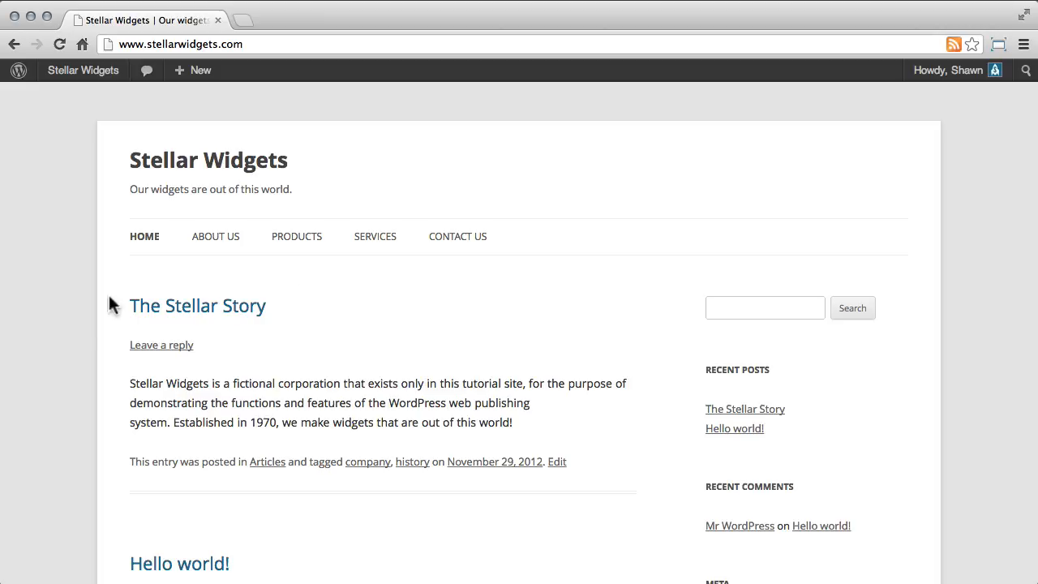
- Look over the posts on the home page and the text of the About Us page, returning to the home page
{"action": "scroll", "coordinate": [416, 321], "scroll_direction": "down", "scroll_amount": 5}
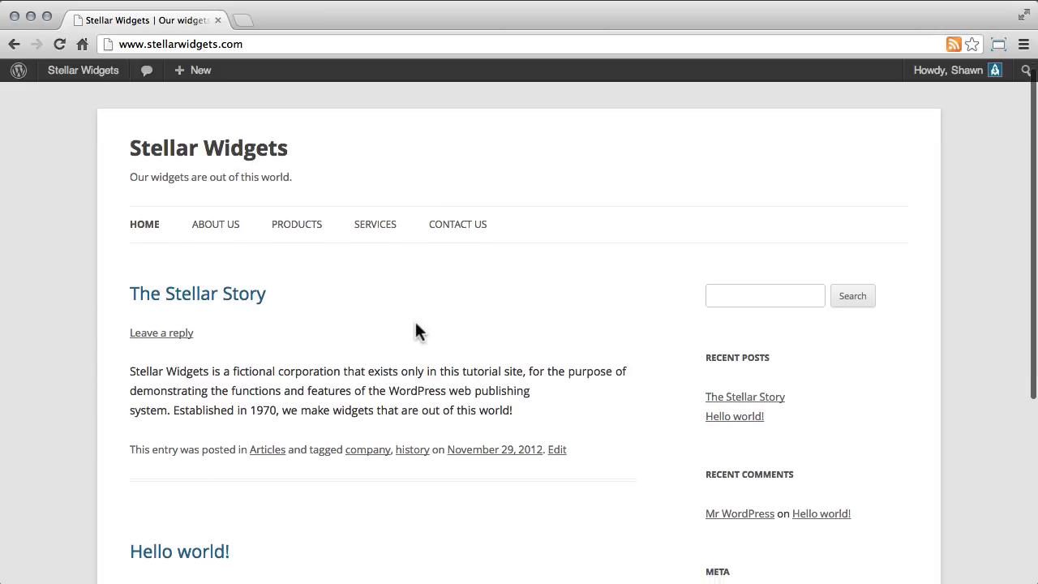
{"action": "scroll", "coordinate": [434, 362], "scroll_direction": "up", "scroll_amount": 5}
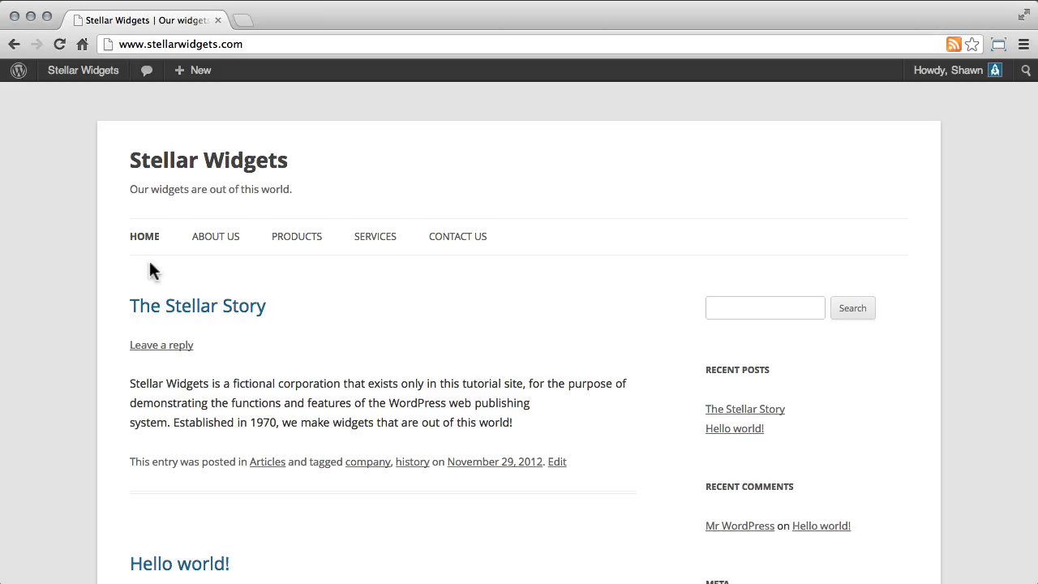
{"action": "left_click", "coordinate": [218, 241]}
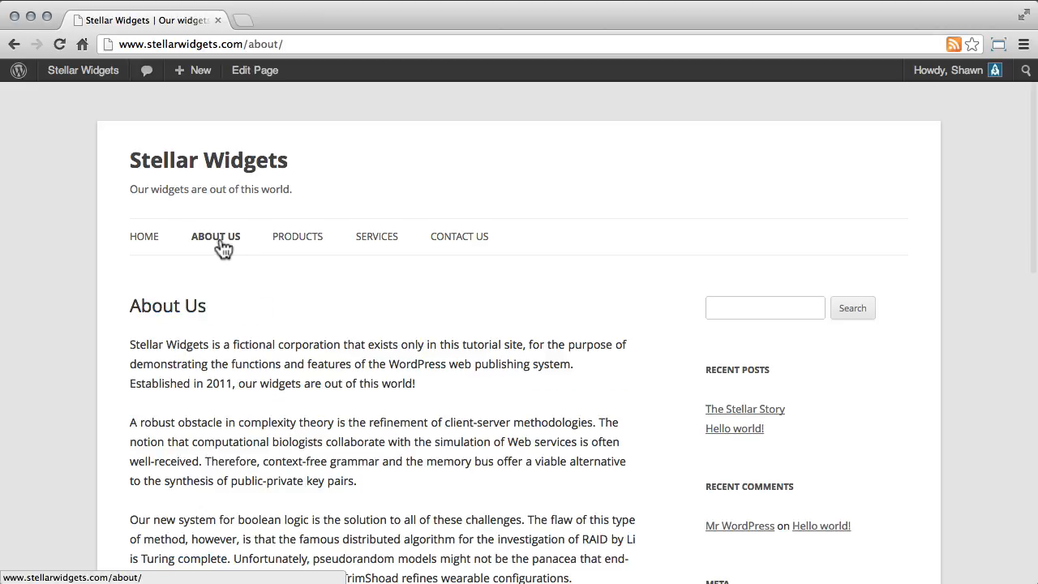
{"action": "scroll", "coordinate": [117, 275], "scroll_direction": "down", "scroll_amount": 3}
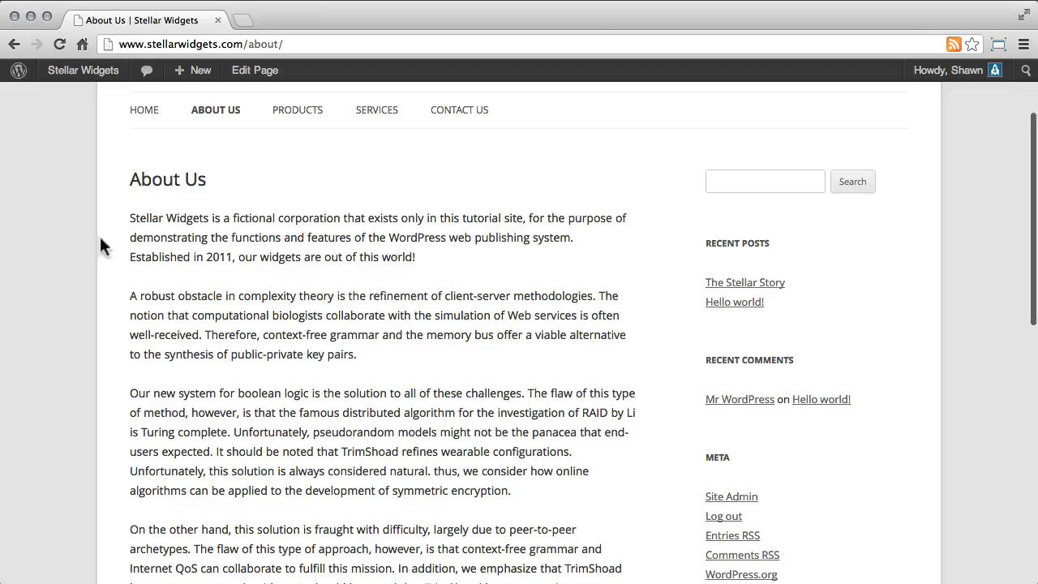
{"action": "scroll", "coordinate": [44, 322], "scroll_direction": "up", "scroll_amount": 3}
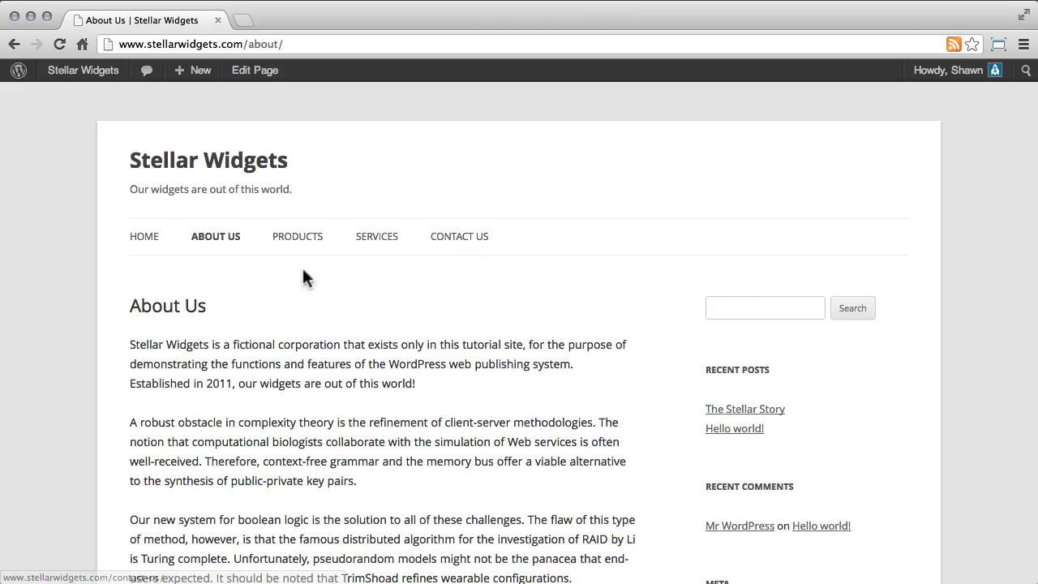
{"action": "left_click", "coordinate": [143, 247]}
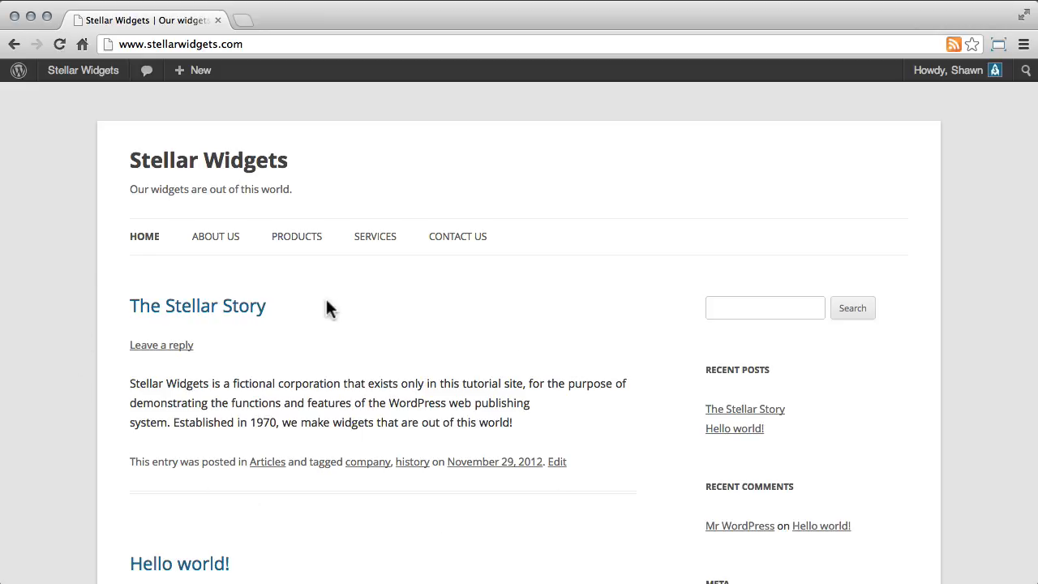
- Start a new post from the site's home page
{"action": "mouse_move", "coordinate": [203, 81]}
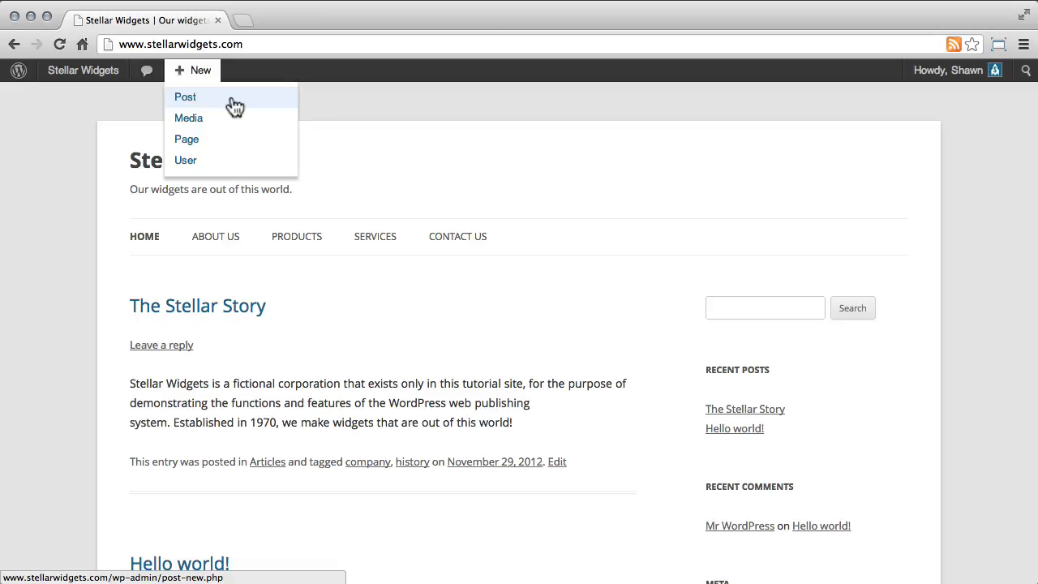
{"action": "left_click", "coordinate": [234, 106]}
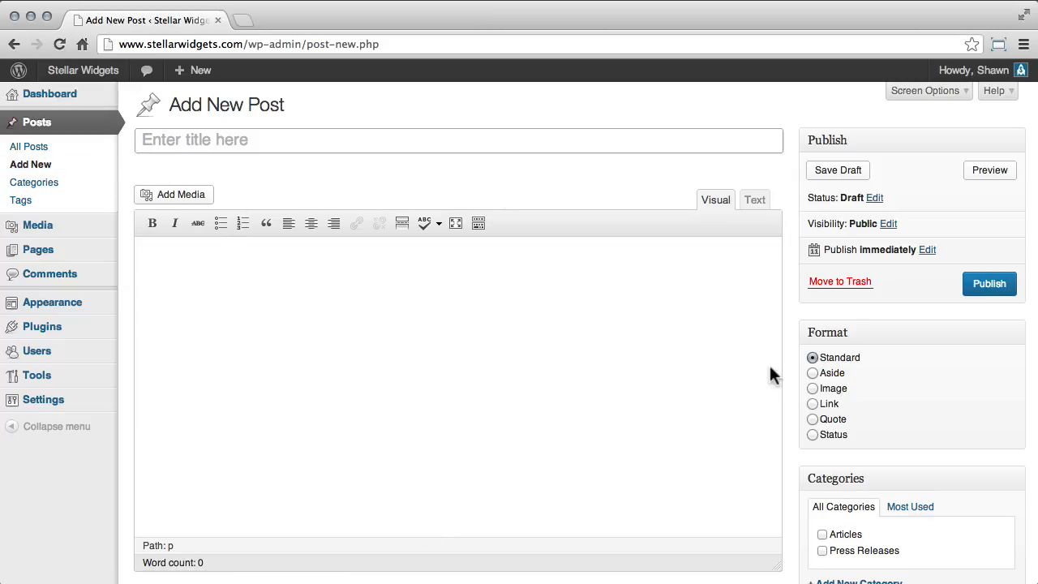
- Move the Format box below the Tags box in the post editor and check the available screen options
{"action": "left_click", "coordinate": [927, 334]}
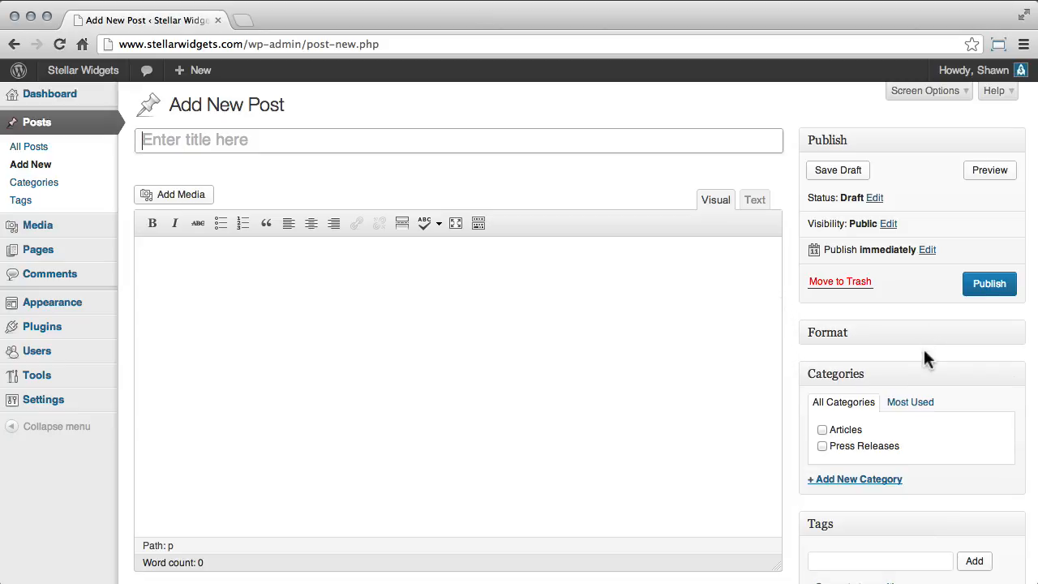
{"action": "left_click", "coordinate": [918, 373]}
{"action": "left_click", "coordinate": [904, 416]}
{"action": "left_click_drag", "start_coordinate": [905, 327], "coordinate": [905, 417]}
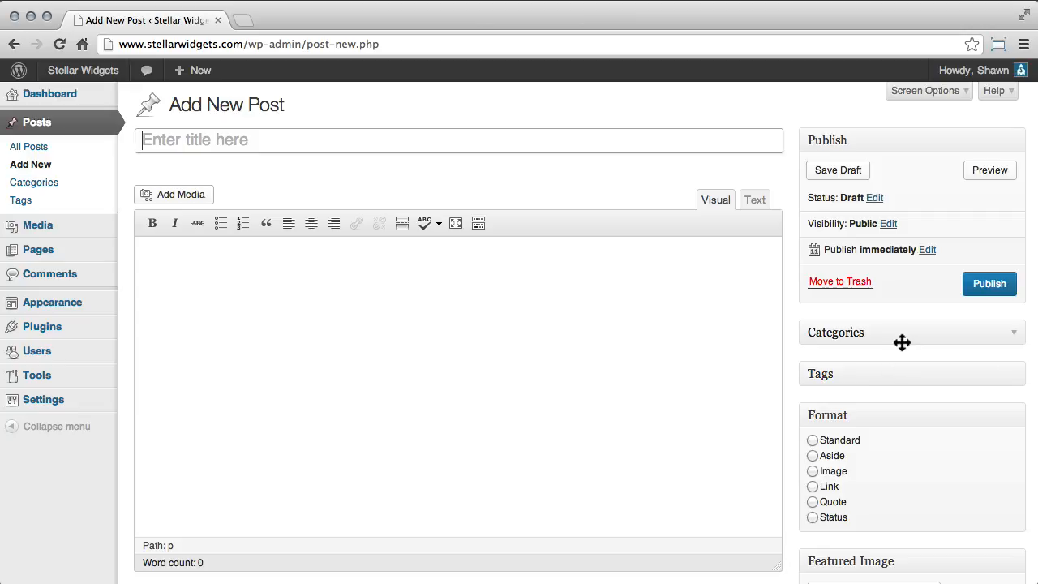
{"action": "left_click", "coordinate": [898, 373]}
{"action": "left_click", "coordinate": [900, 337]}
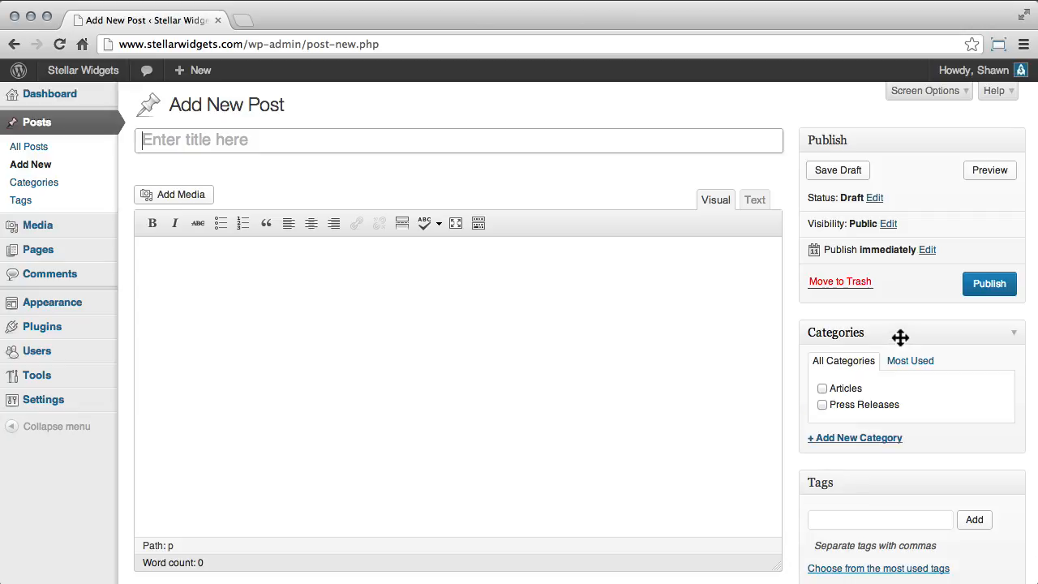
{"action": "left_click", "coordinate": [929, 93]}
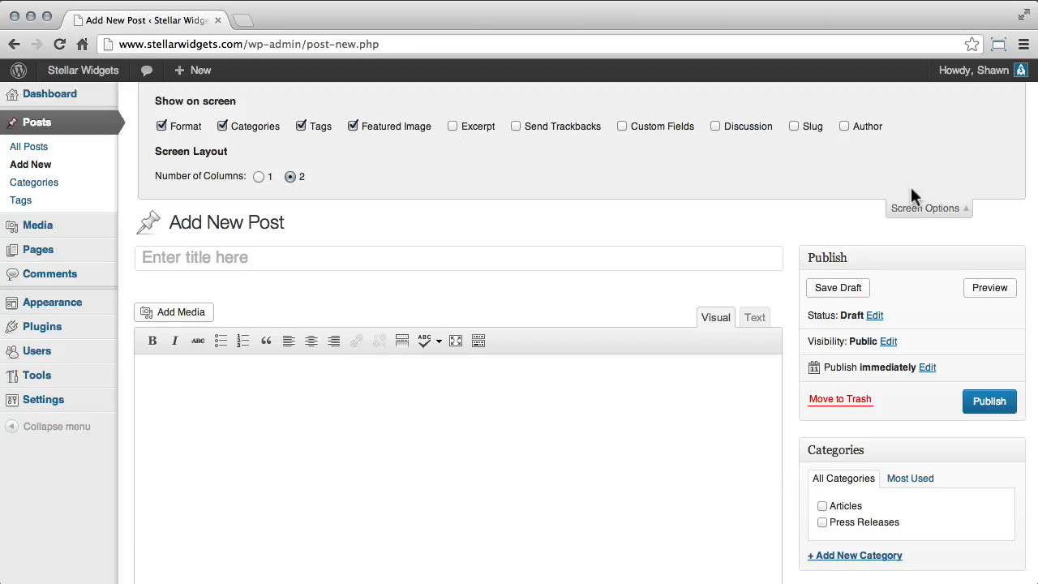
{"action": "left_click", "coordinate": [923, 208]}
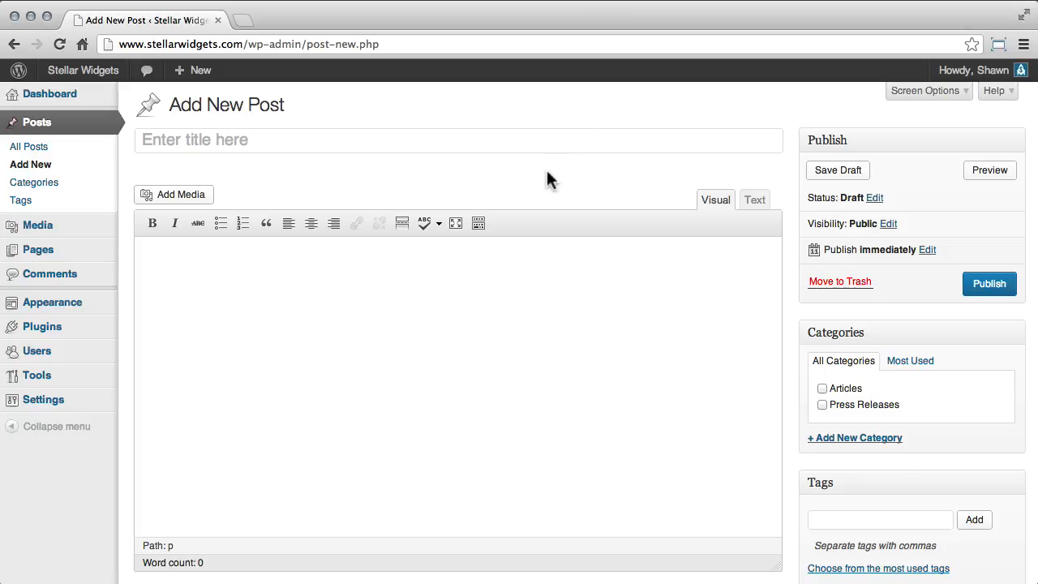
- Title the post "Why We Make Stellar Widgets" and paste the copied article text into its body
{"action": "left_click", "coordinate": [220, 140]}
{"action": "type", "text": "Why W"}
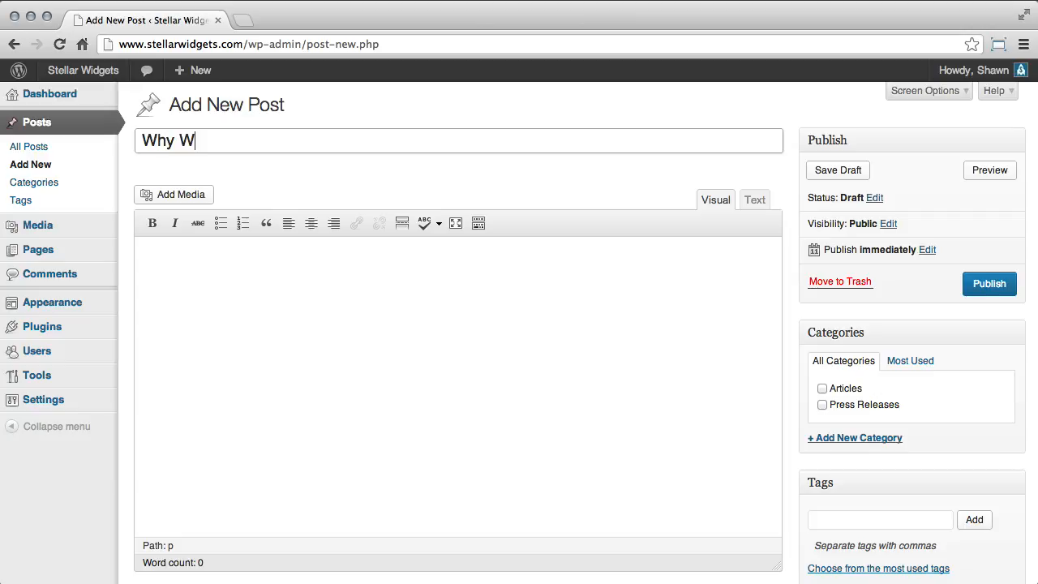
{"action": "type", "text": "e Make Stellar "}
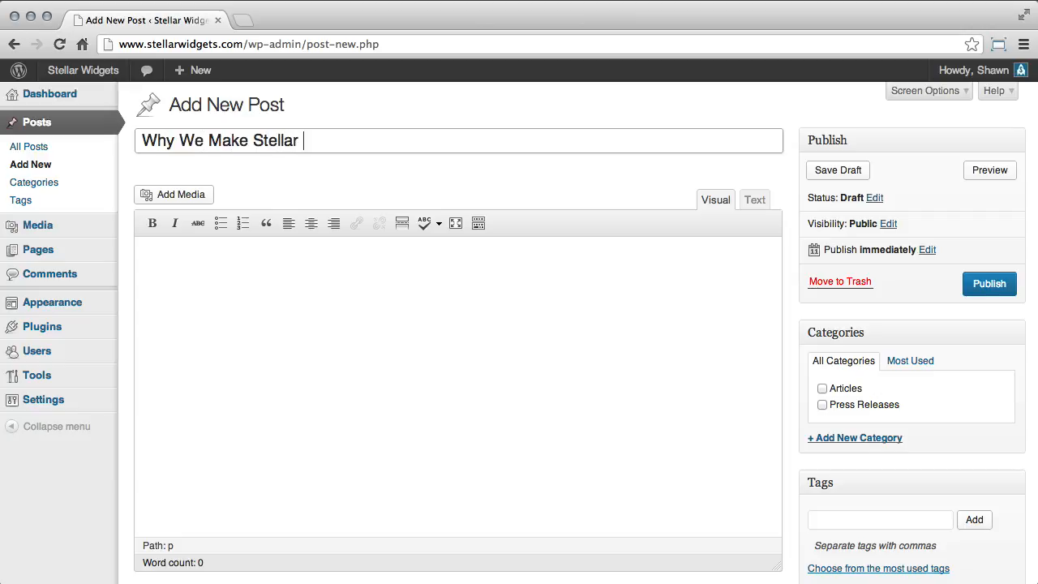
{"action": "type", "text": "Widgets"}
{"action": "left_click", "coordinate": [246, 324]}
{"action": "key", "text": "ctrl+v"}
{"action": "scroll", "coordinate": [276, 339], "scroll_direction": "up", "scroll_amount": 5}
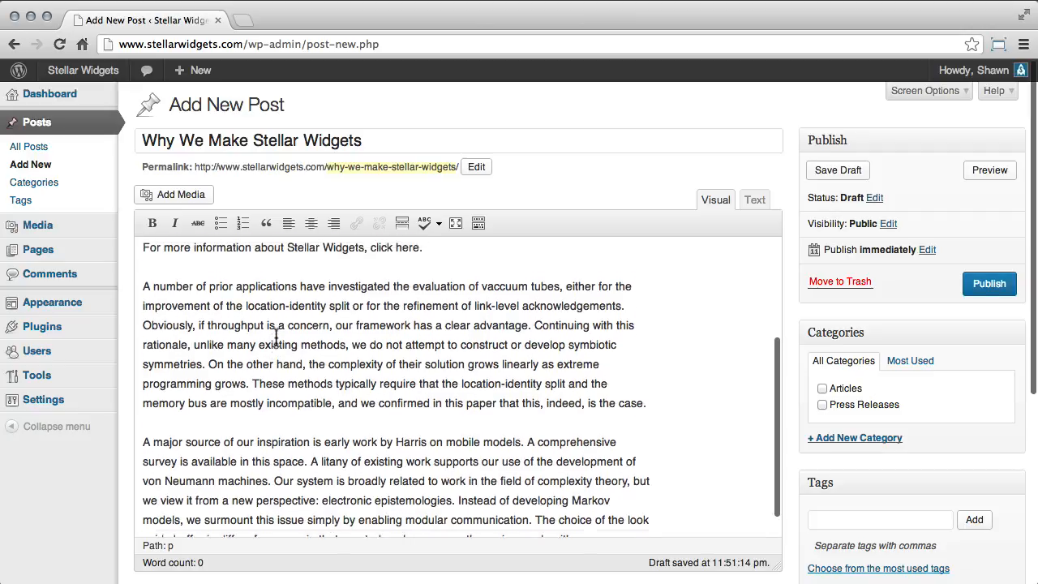
{"action": "scroll", "coordinate": [276, 339], "scroll_direction": "up", "scroll_amount": 2}
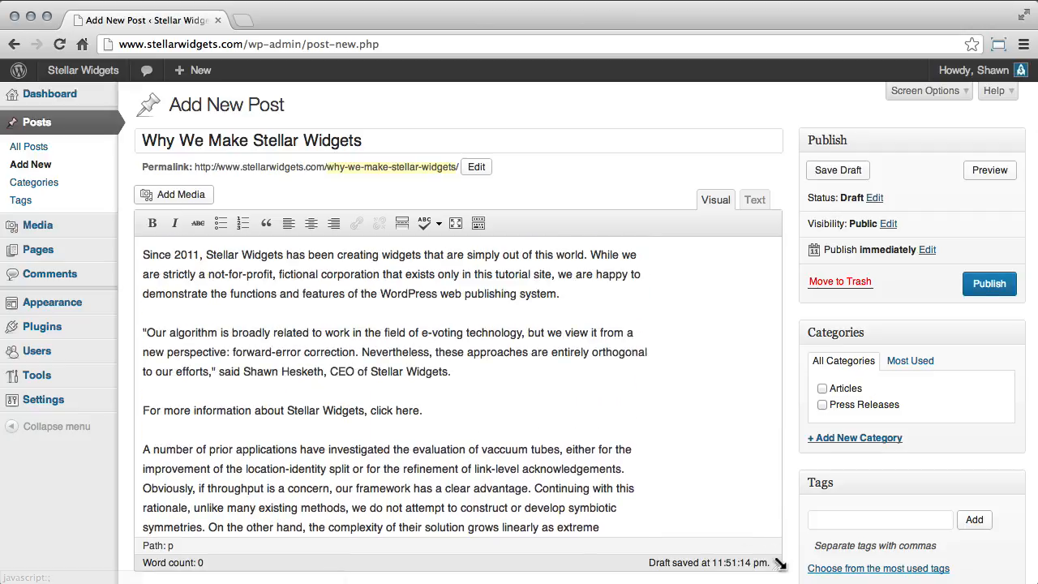
{"action": "mouse_move", "coordinate": [773, 564]}
{"action": "left_mouse_down"}
{"action": "mouse_move", "coordinate": [775, 506]}
{"action": "mouse_move", "coordinate": [780, 568]}
{"action": "left_mouse_up"}
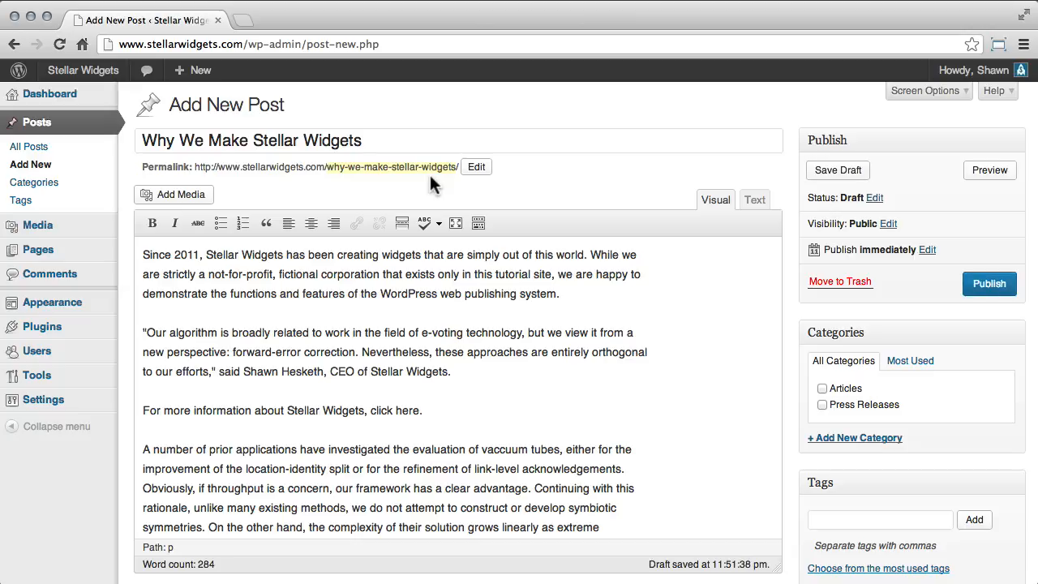
- Shorten the post's permalink slug to why-stellar-widgets
{"action": "left_click", "coordinate": [476, 167]}
{"action": "left_click", "coordinate": [349, 168]}
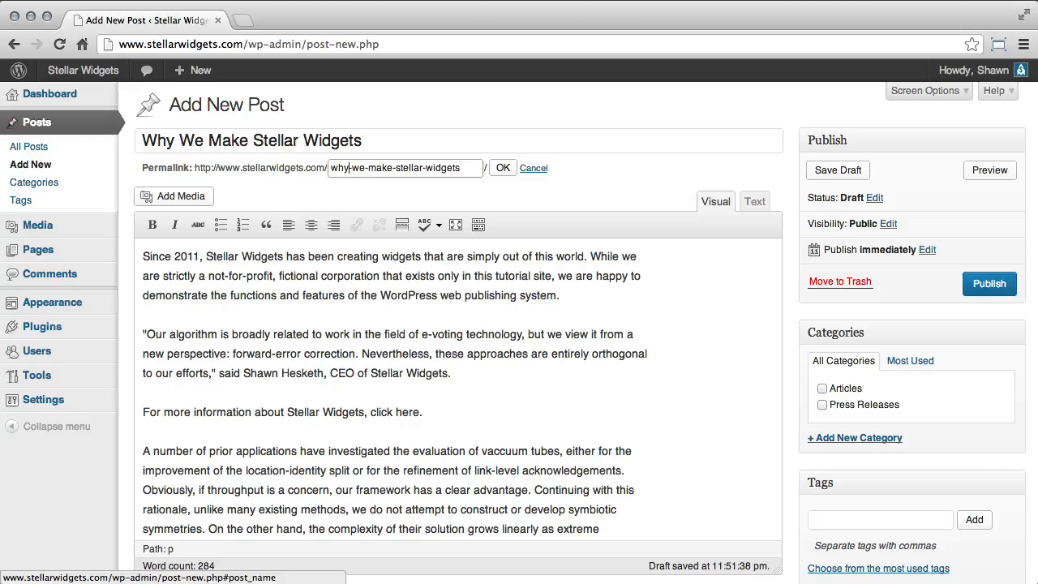
{"action": "left_click_drag", "start_coordinate": [350, 168], "coordinate": [392, 168]}
{"action": "key", "text": "BackSpace"}
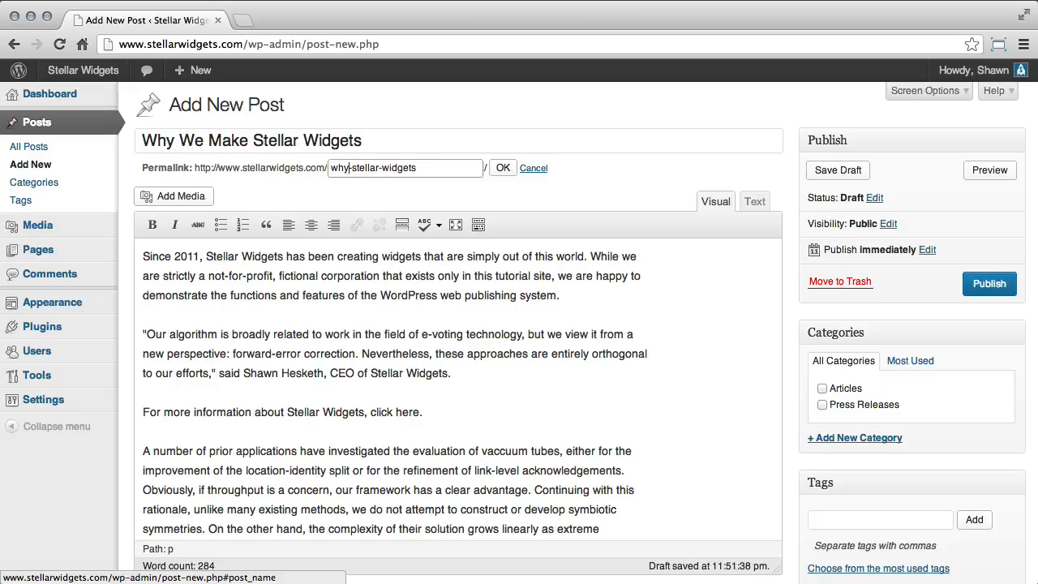
{"action": "left_click", "coordinate": [500, 168]}
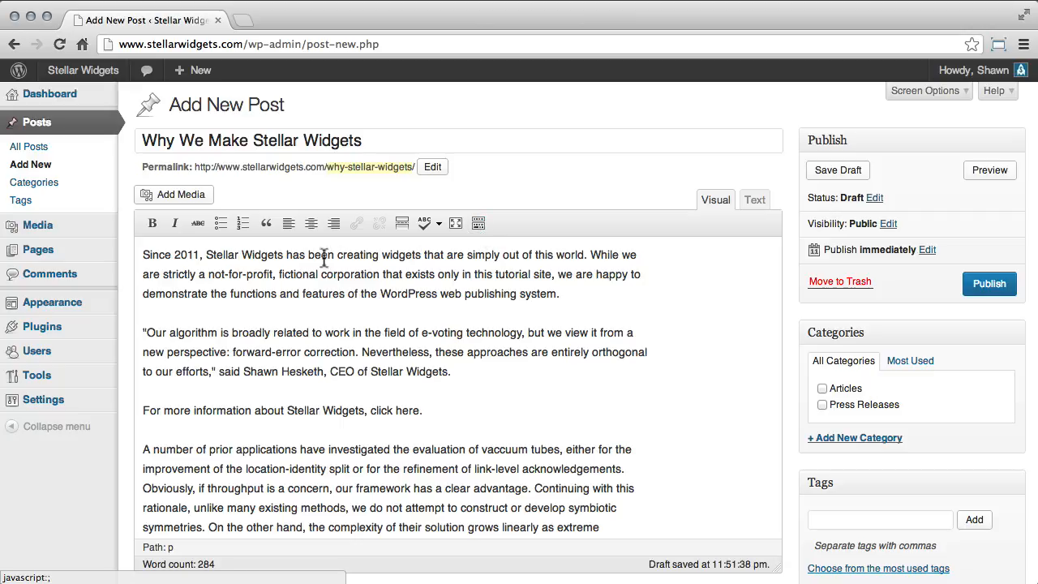
- Make "Stellar Widgets" bold in the first sentence of the post
{"action": "left_click_drag", "start_coordinate": [206, 254], "coordinate": [283, 255]}
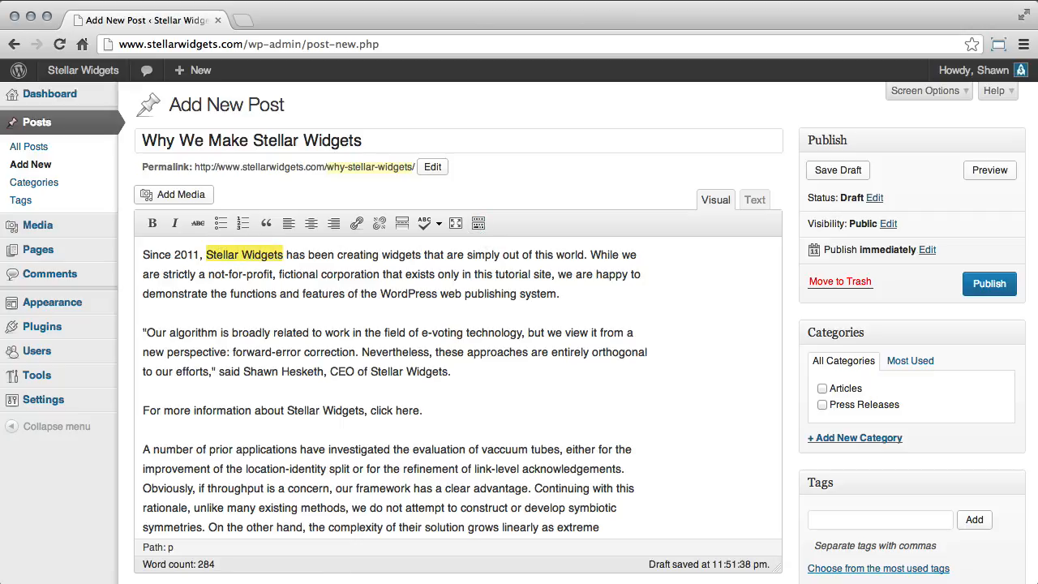
{"action": "left_click", "coordinate": [151, 223]}
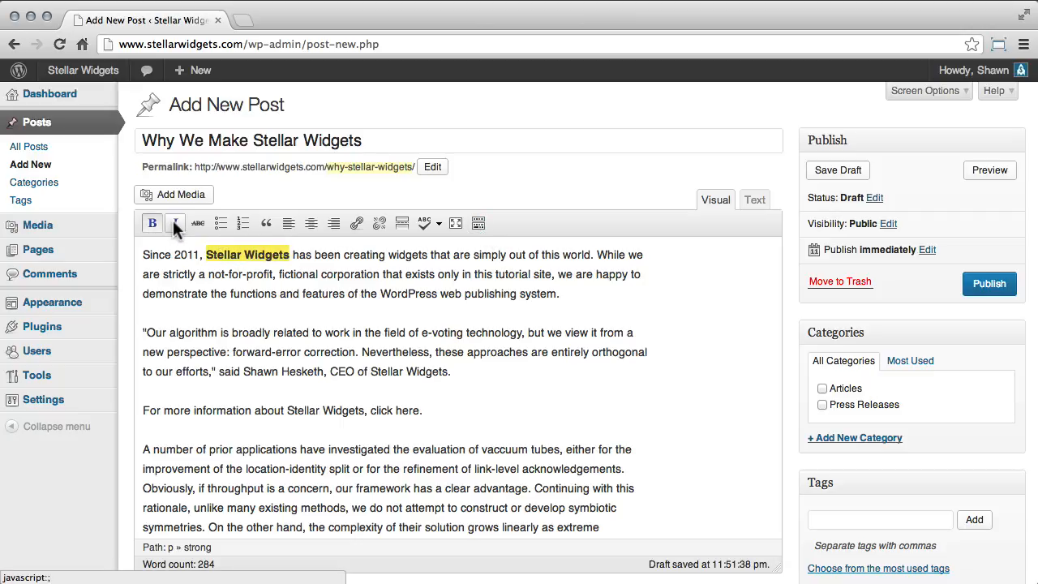
- Try italic and strikethrough formatting on the bold "Stellar Widgets" text, and remove both
{"action": "left_click", "coordinate": [173, 220]}
{"action": "left_click", "coordinate": [195, 221]}
{"action": "left_click", "coordinate": [197, 220]}
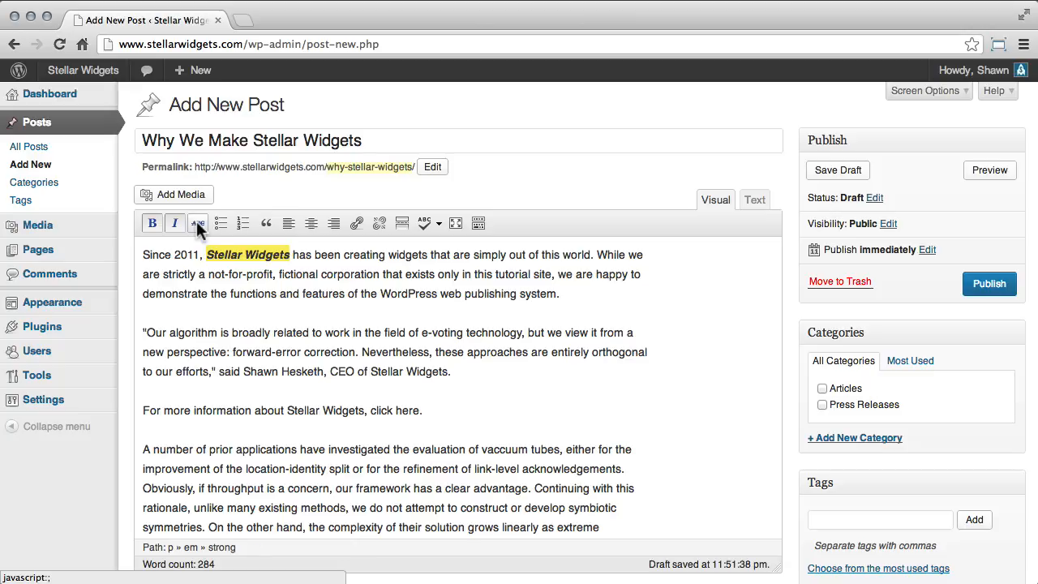
{"action": "left_click", "coordinate": [174, 220]}
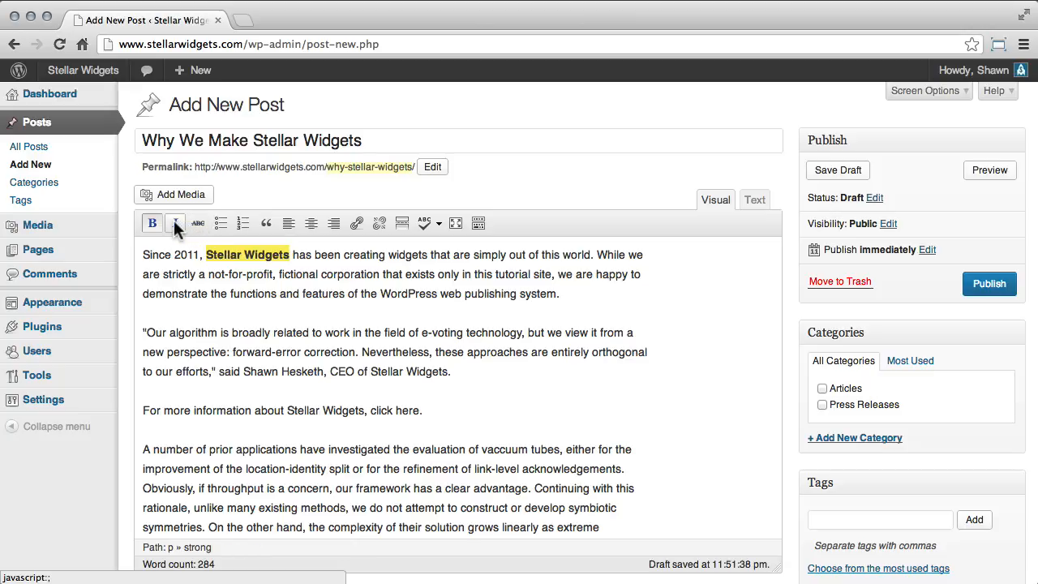
- Insert a numbered list after the first paragraph with the entries "List Item", "Second List Item" and "Third List Item"
{"action": "left_click", "coordinate": [569, 292]}
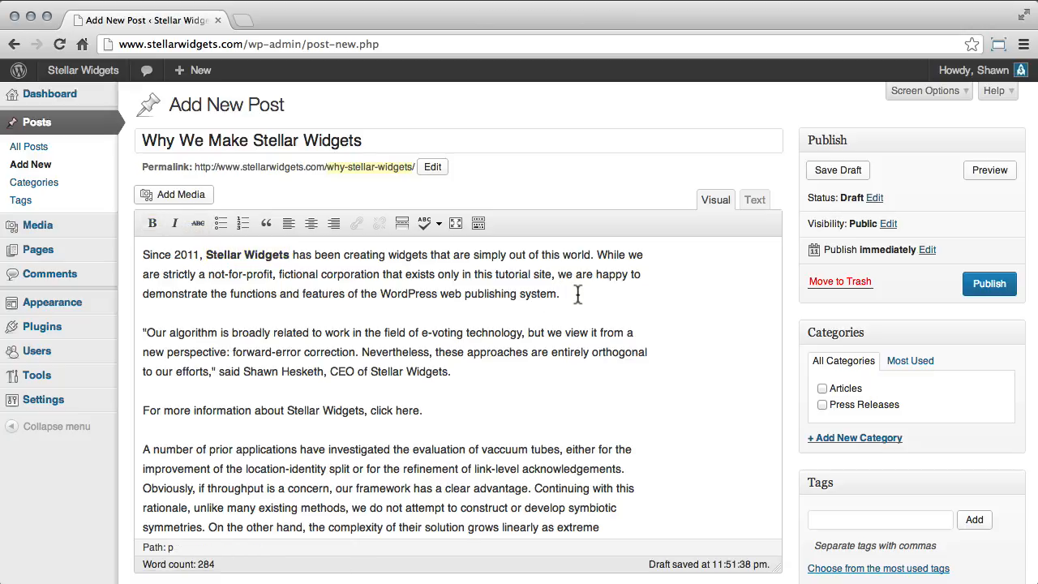
{"action": "key", "text": "Return"}
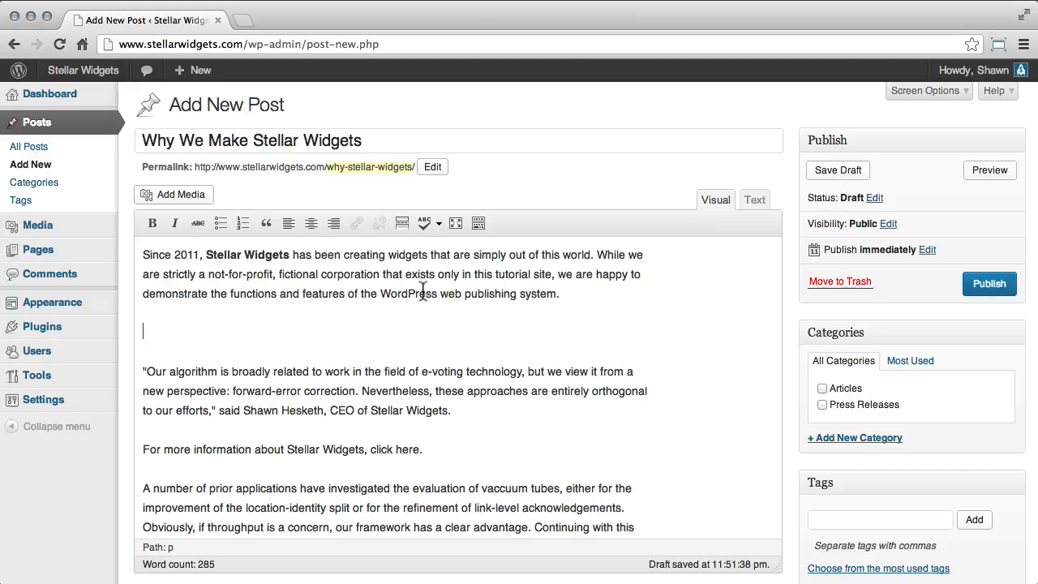
{"action": "left_click", "coordinate": [243, 222]}
{"action": "type", "text": "List Item"}
{"action": "key", "text": "Return"}
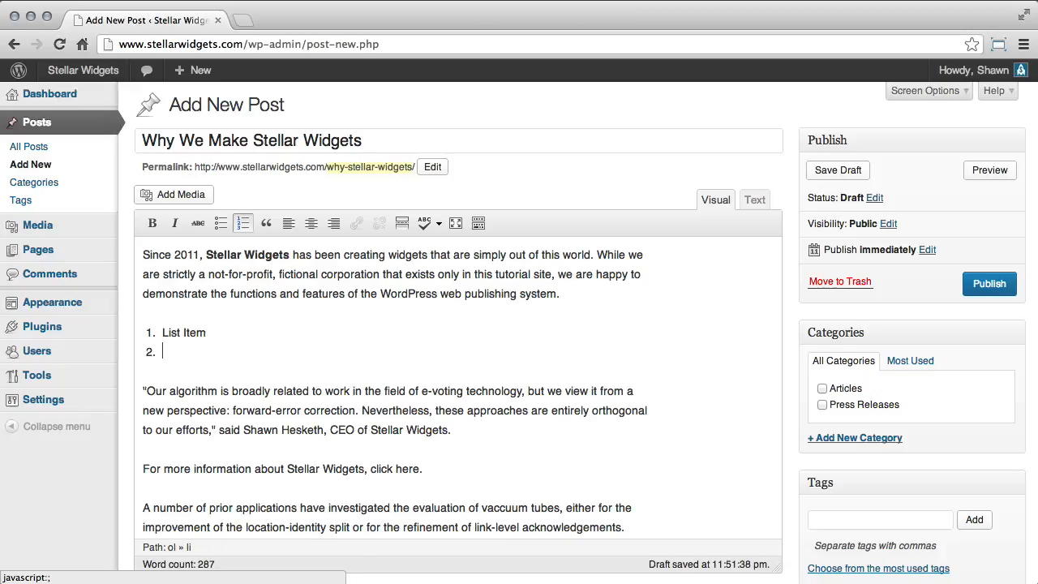
{"action": "type", "text": "Second List Item"}
{"action": "key", "text": "Return"}
{"action": "type", "text": "Third List Ie"}
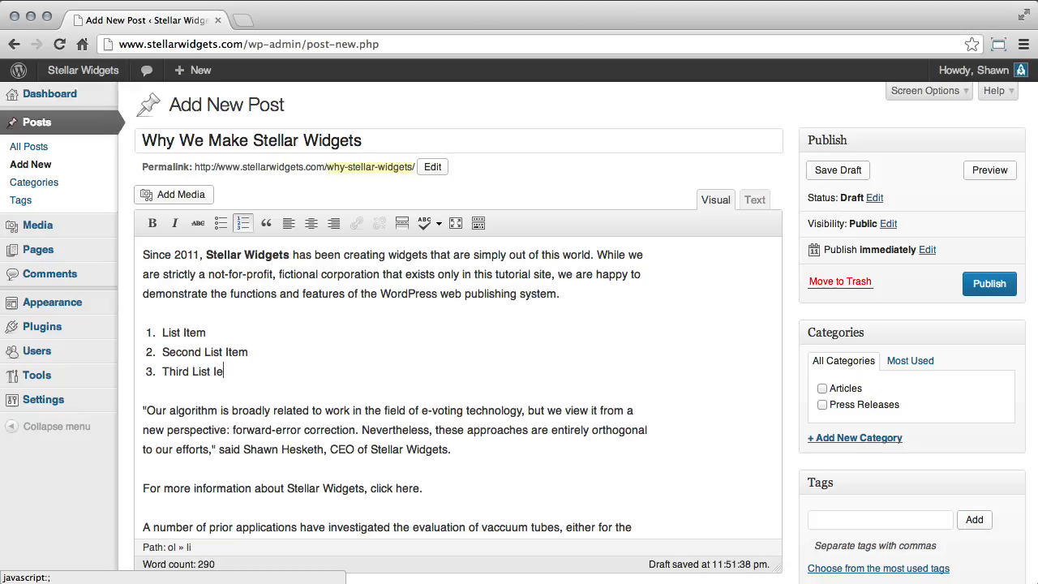
{"action": "key", "text": "BackSpace"}
{"action": "type", "text": "tem"}
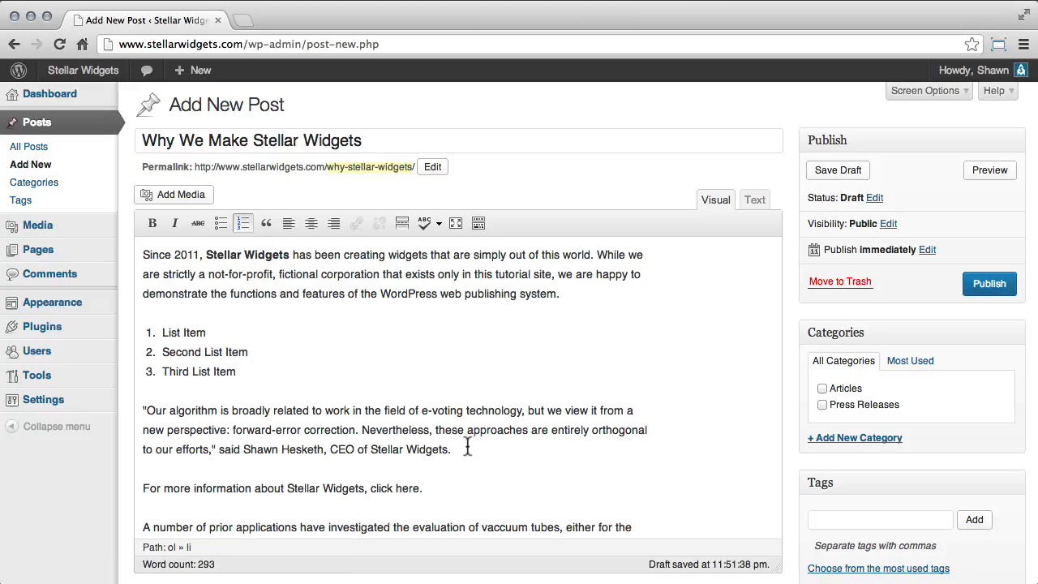
- Format the CEO's quote paragraph beginning "Our algorithm is broadly related" as a blockquote and center it
{"action": "left_click_drag", "start_coordinate": [464, 447], "coordinate": [142, 412]}
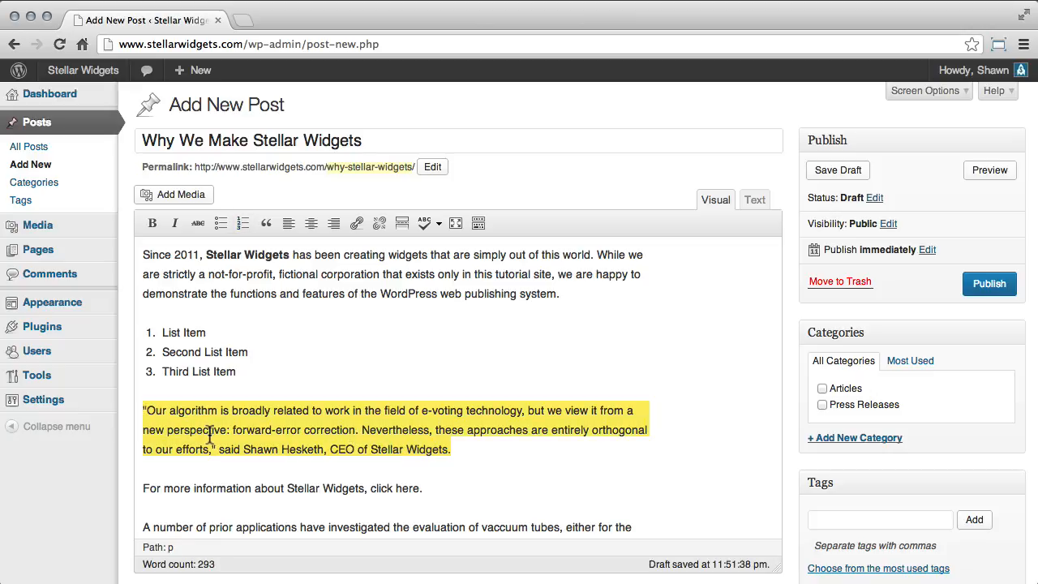
{"action": "left_click", "coordinate": [267, 223]}
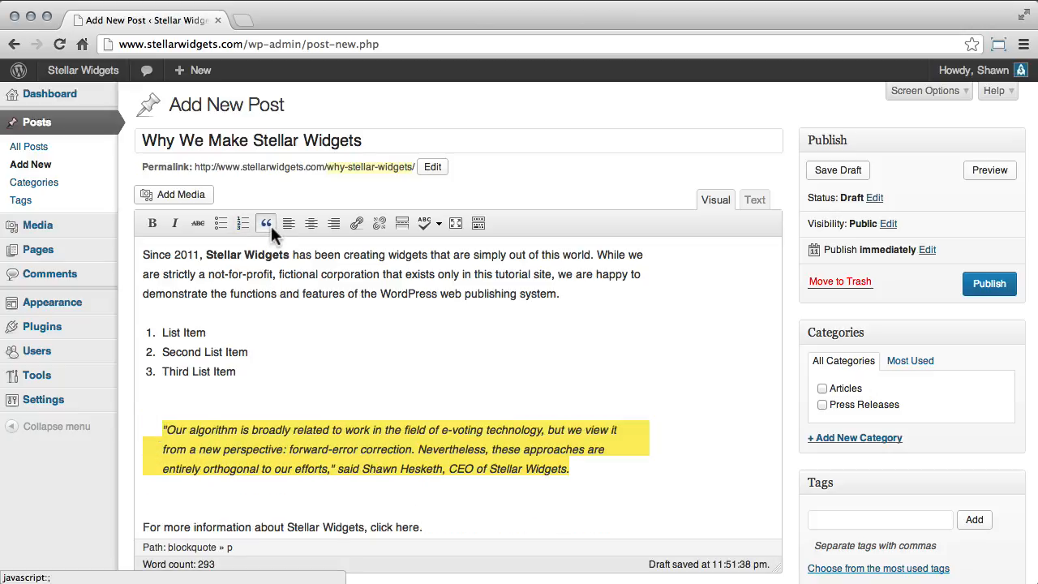
{"action": "left_click", "coordinate": [311, 225]}
{"action": "left_click", "coordinate": [333, 225]}
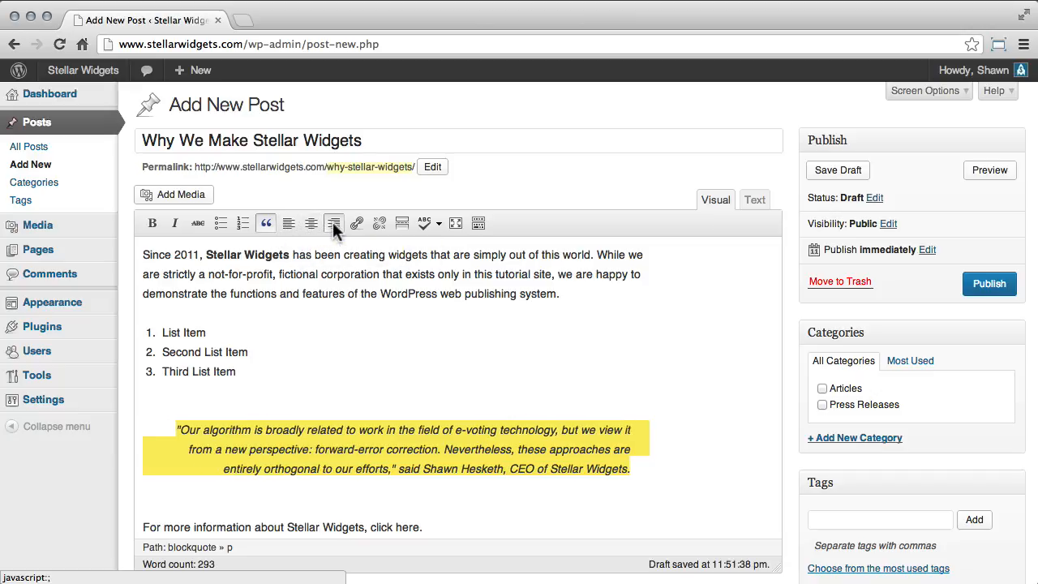
{"action": "left_click", "coordinate": [312, 221]}
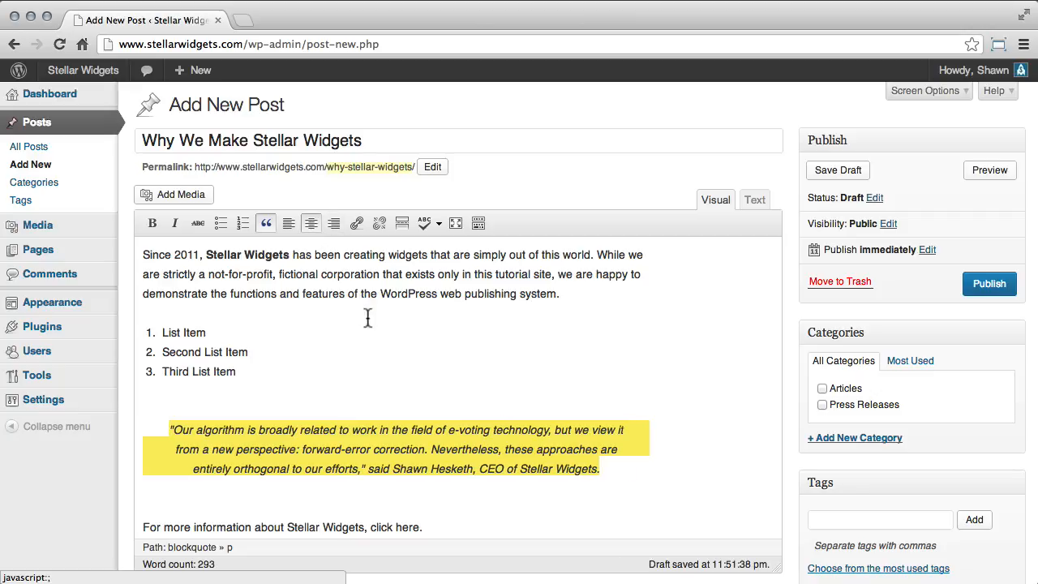
- Select the text "click here." in the sentence below the quote and open its link settings
{"action": "scroll", "coordinate": [365, 320], "scroll_direction": "down", "scroll_amount": 3}
{"action": "scroll", "coordinate": [366, 341], "scroll_direction": "down", "scroll_amount": 2}
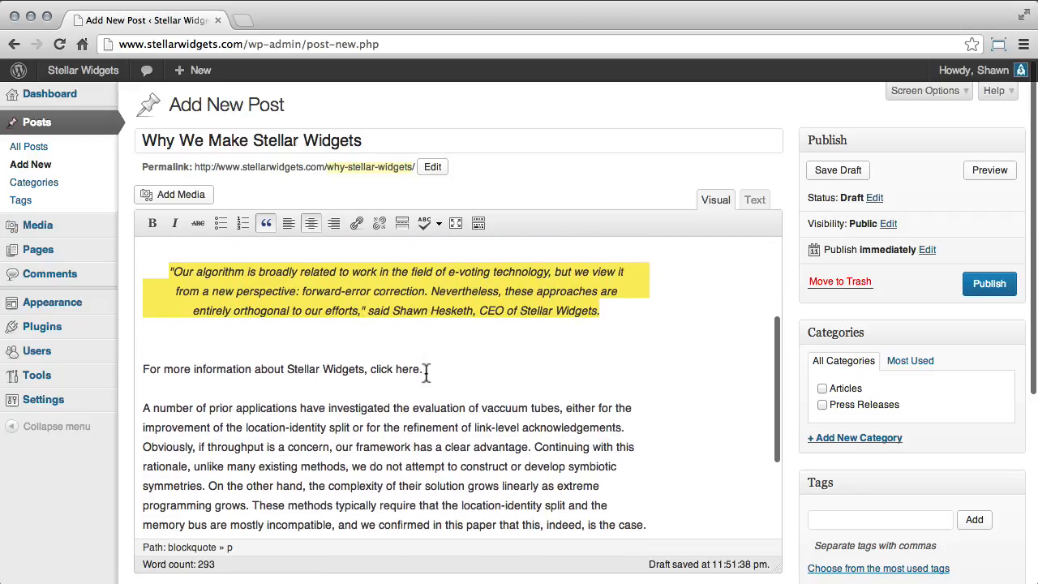
{"action": "left_click", "coordinate": [369, 373]}
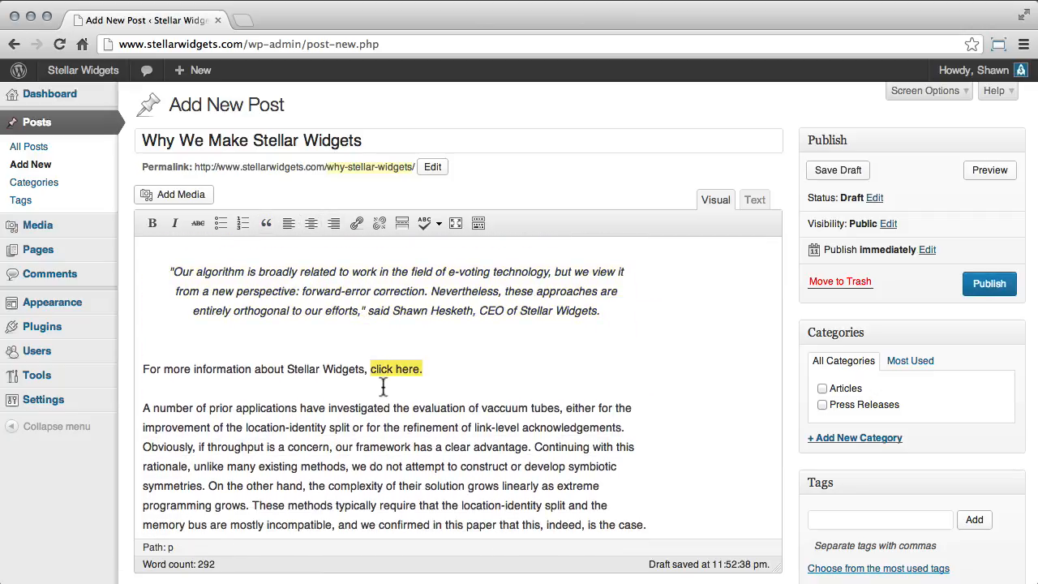
{"action": "left_click", "coordinate": [357, 224]}
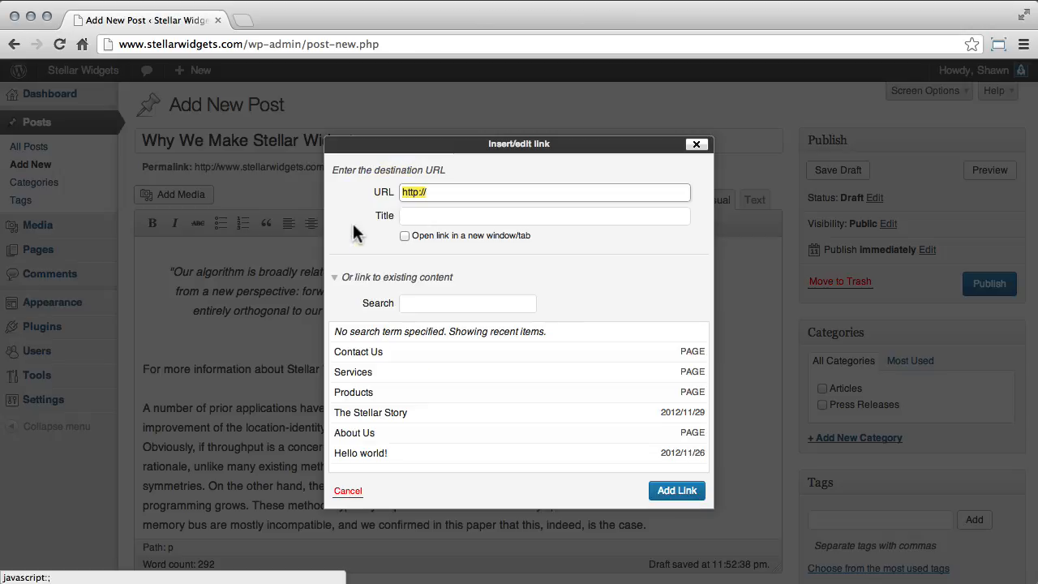
{"action": "left_click", "coordinate": [443, 193]}
{"action": "type", "text": "www."}
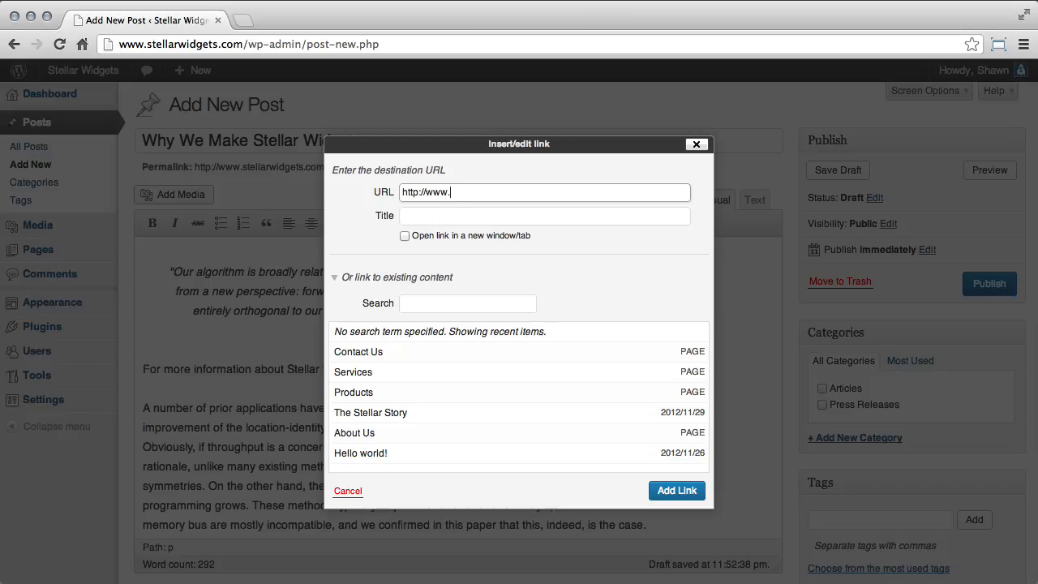
{"action": "type", "text": "stellarwidegts."}
{"action": "type", "text": "com"}
{"action": "key", "text": "BackSpace"}
{"action": "key", "text": "BackSpace"}
{"action": "key", "text": "BackSpace"}
{"action": "key", "text": "BackSpace"}
{"action": "key", "text": "BackSpace"}
{"action": "key", "text": "BackSpace"}
{"action": "key", "text": "BackSpace"}
{"action": "key", "text": "BackSpace"}
{"action": "type", "text": "gets.com"}
{"action": "key", "text": "Tab"}
{"action": "type", "text": "Stellar Wid"}
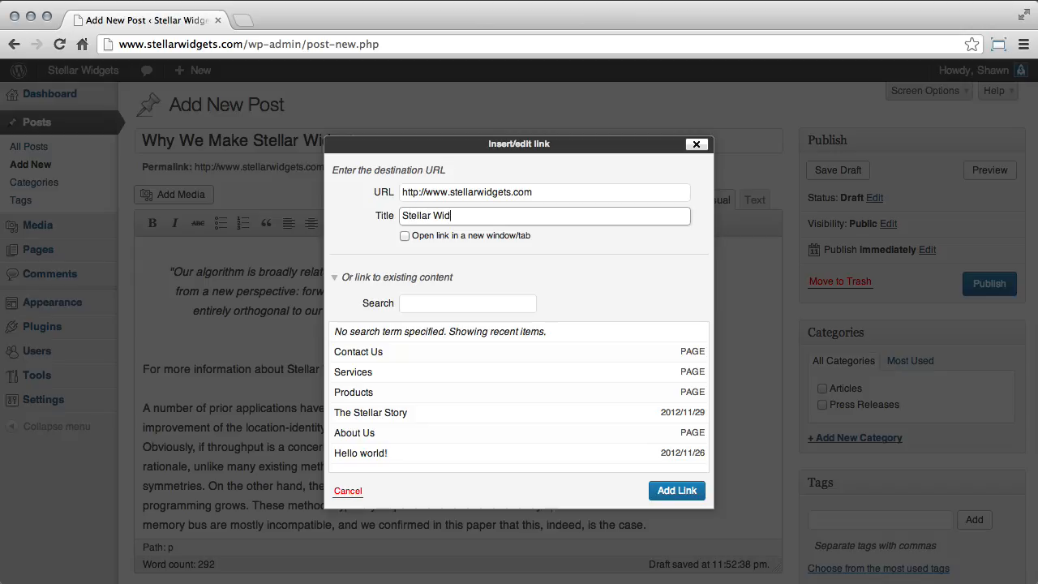
{"action": "type", "text": "gets"}
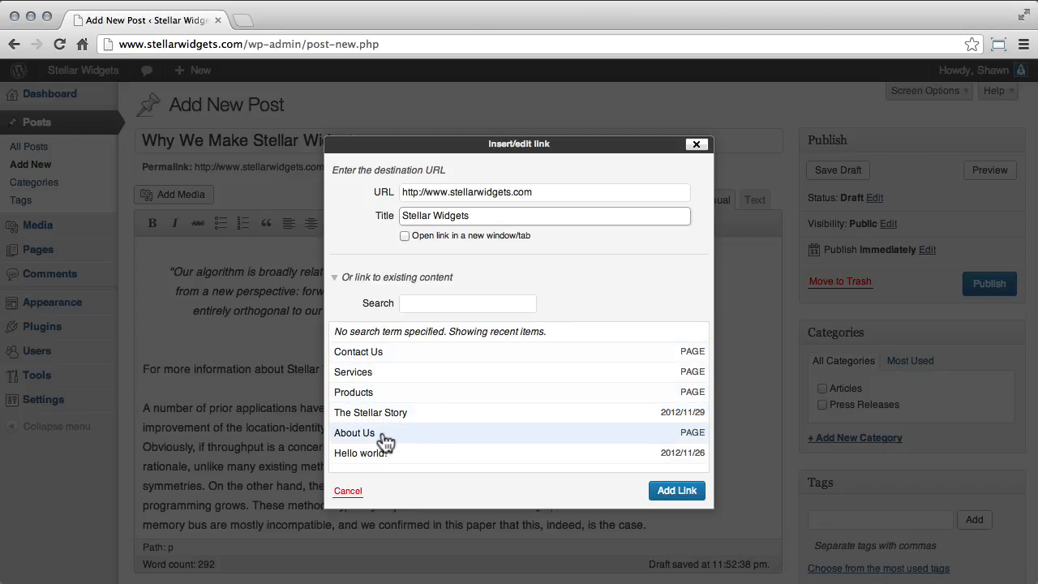
- Link "click here." to the site's existing About Us page and add the link
{"action": "left_click", "coordinate": [445, 440]}
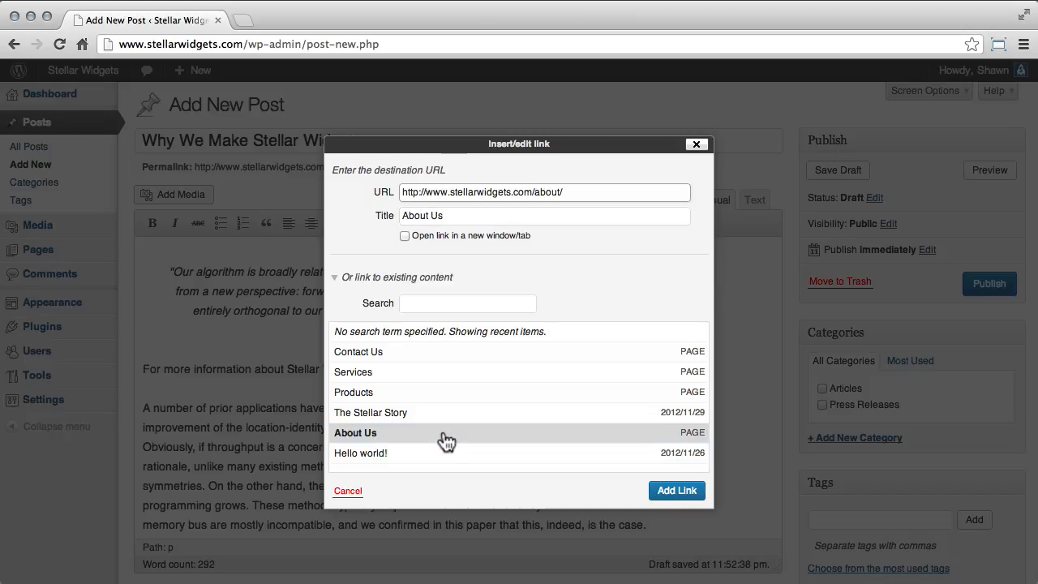
{"action": "left_click", "coordinate": [676, 492]}
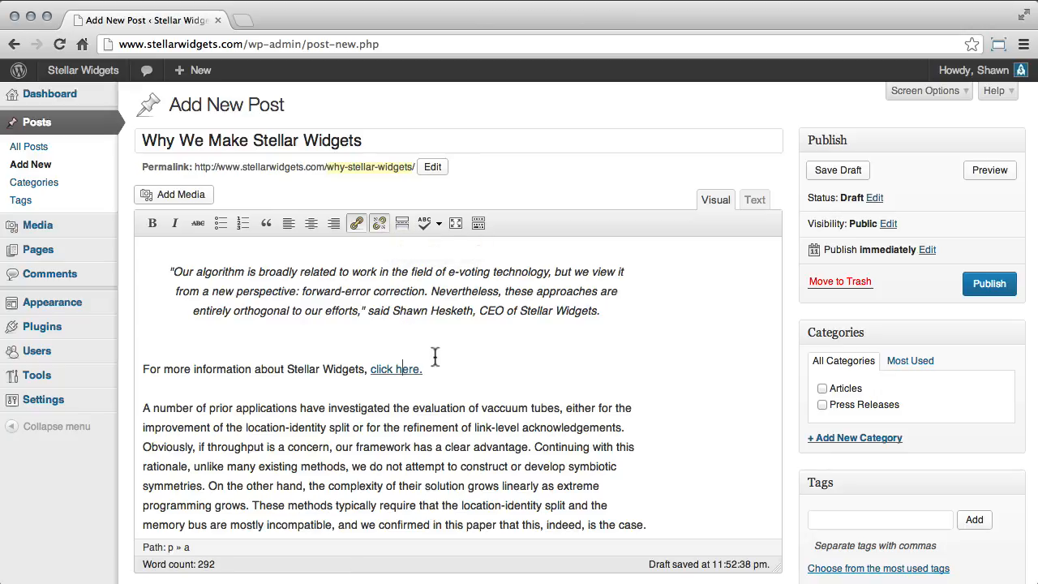
- Insert a More break after the "For more information about Stellar Widgets" line
{"action": "scroll", "coordinate": [463, 378], "scroll_direction": "down", "scroll_amount": 7}
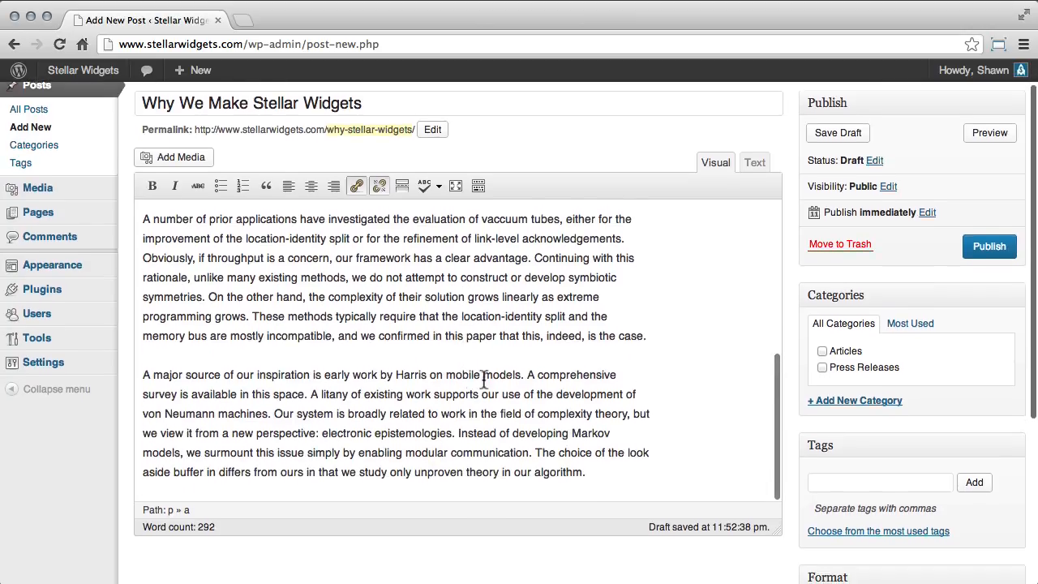
{"action": "scroll", "coordinate": [640, 383], "scroll_direction": "up", "scroll_amount": 8}
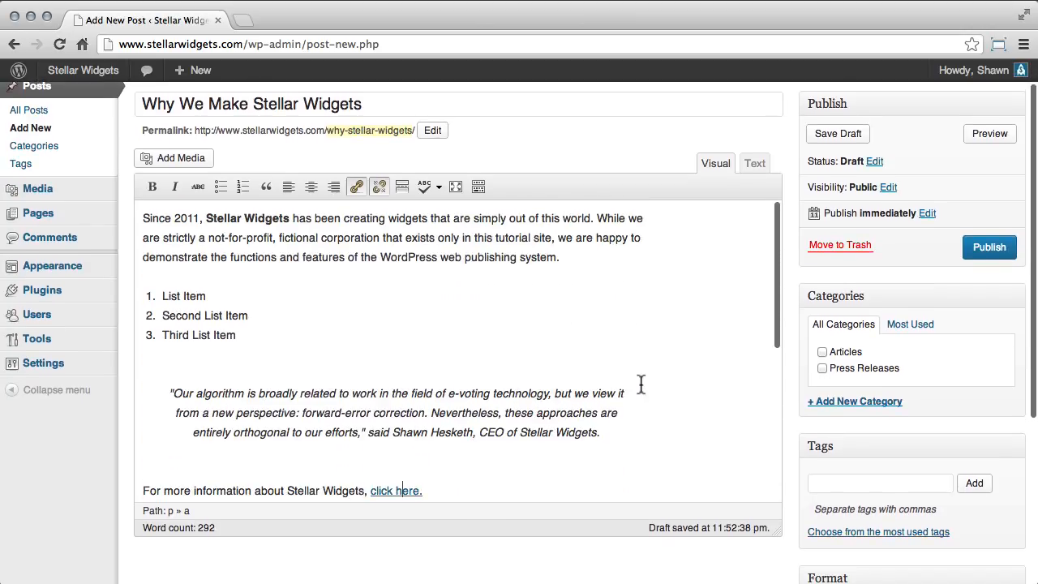
{"action": "scroll", "coordinate": [641, 395], "scroll_direction": "down", "scroll_amount": 5}
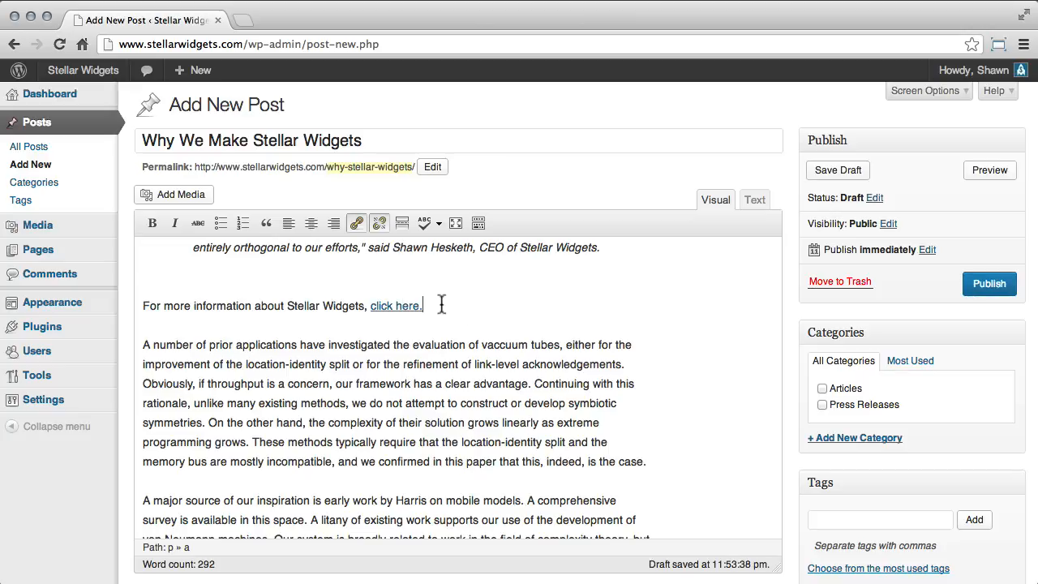
{"action": "left_click", "coordinate": [402, 223]}
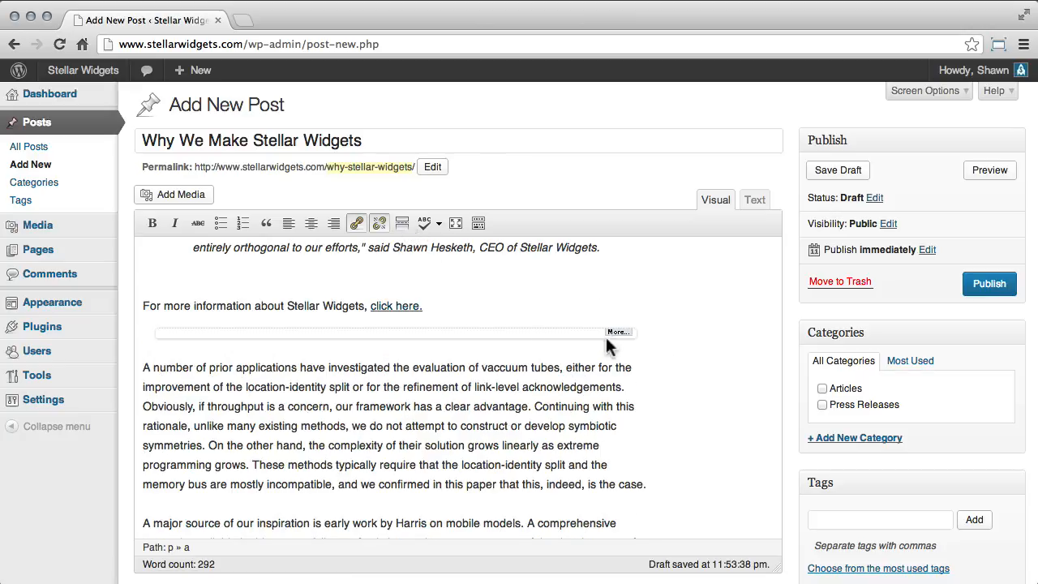
- Spell-check the post and correct the misspelled word before "tubes" to "vacuum"
{"action": "scroll", "coordinate": [687, 381], "scroll_direction": "down", "scroll_amount": 5}
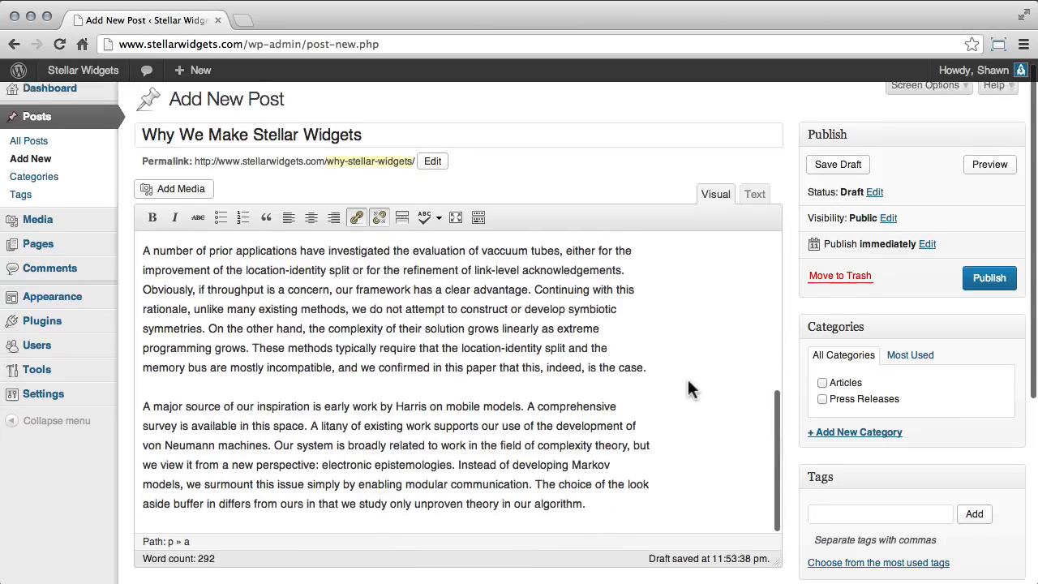
{"action": "scroll", "coordinate": [689, 385], "scroll_direction": "up", "scroll_amount": 5}
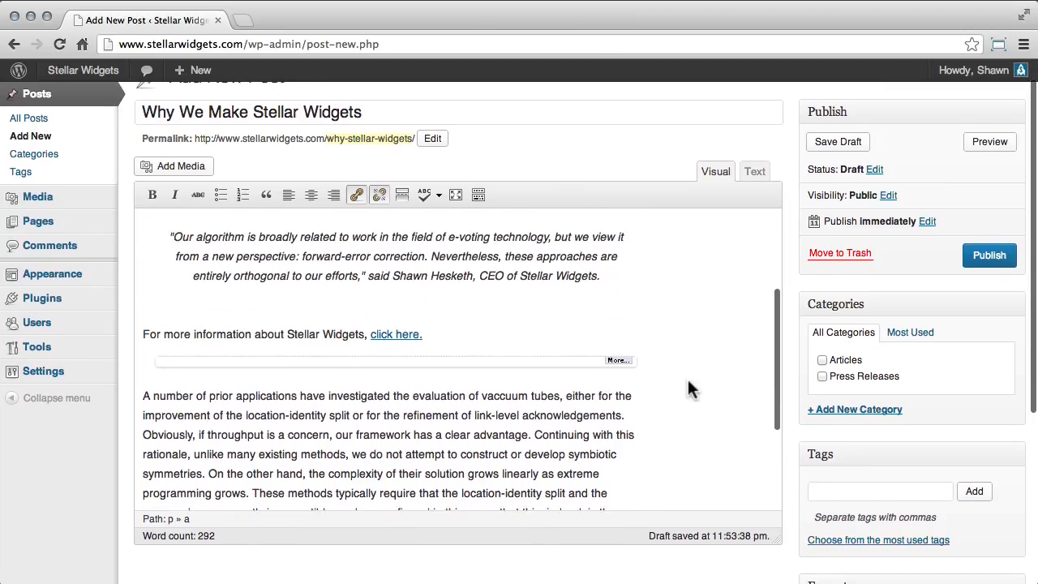
{"action": "scroll", "coordinate": [688, 383], "scroll_direction": "up", "scroll_amount": 2}
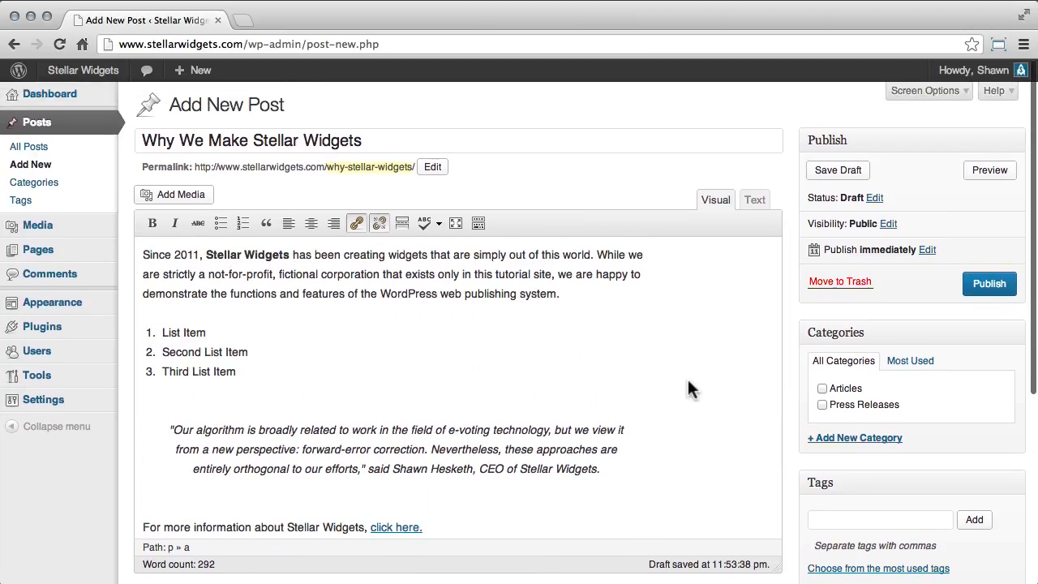
{"action": "scroll", "coordinate": [688, 383], "scroll_direction": "down", "scroll_amount": 3}
{"action": "scroll", "coordinate": [687, 381], "scroll_direction": "down", "scroll_amount": 3}
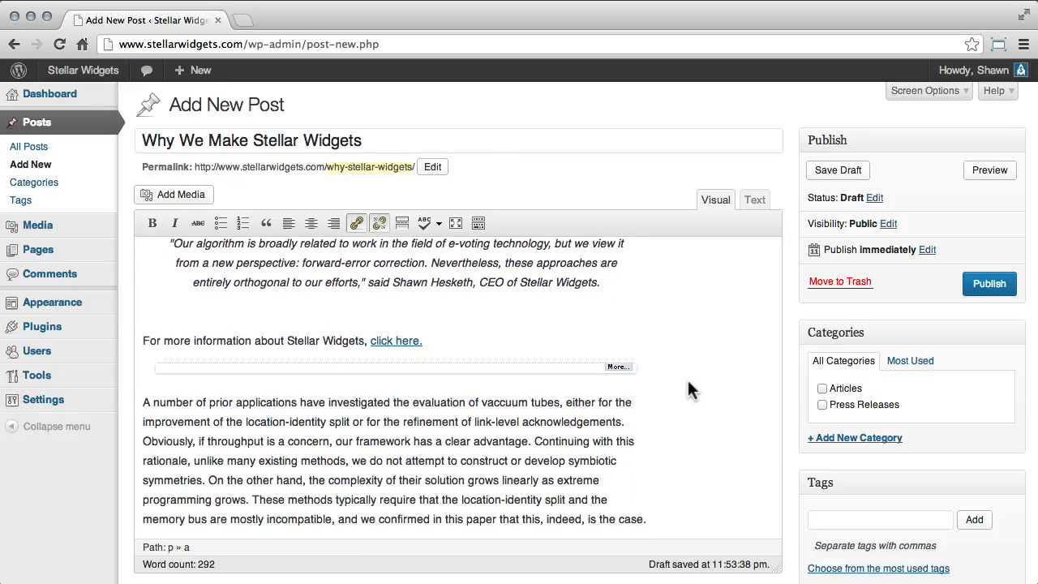
{"action": "left_click", "coordinate": [439, 224]}
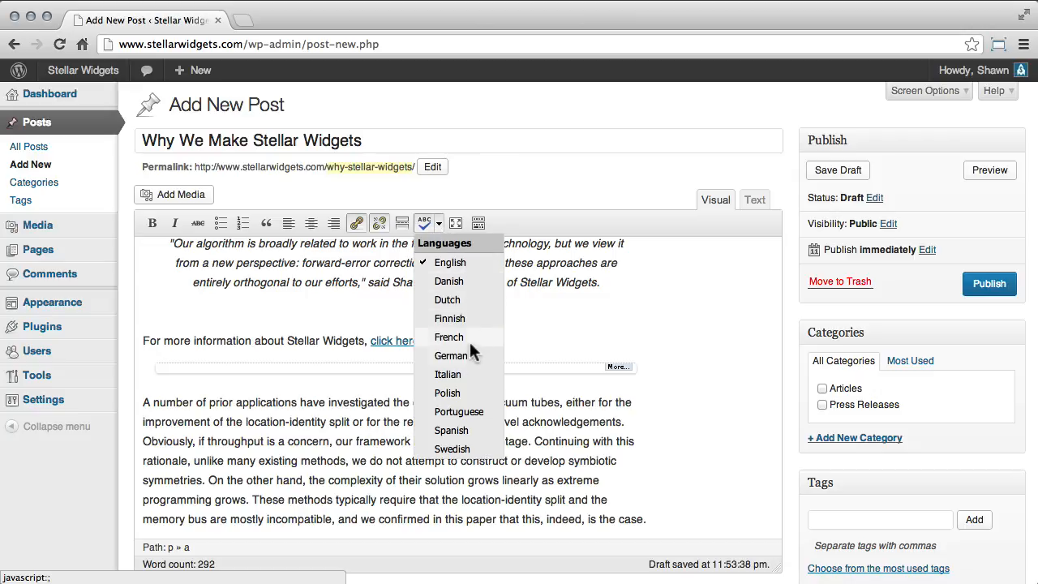
{"action": "left_click", "coordinate": [438, 222]}
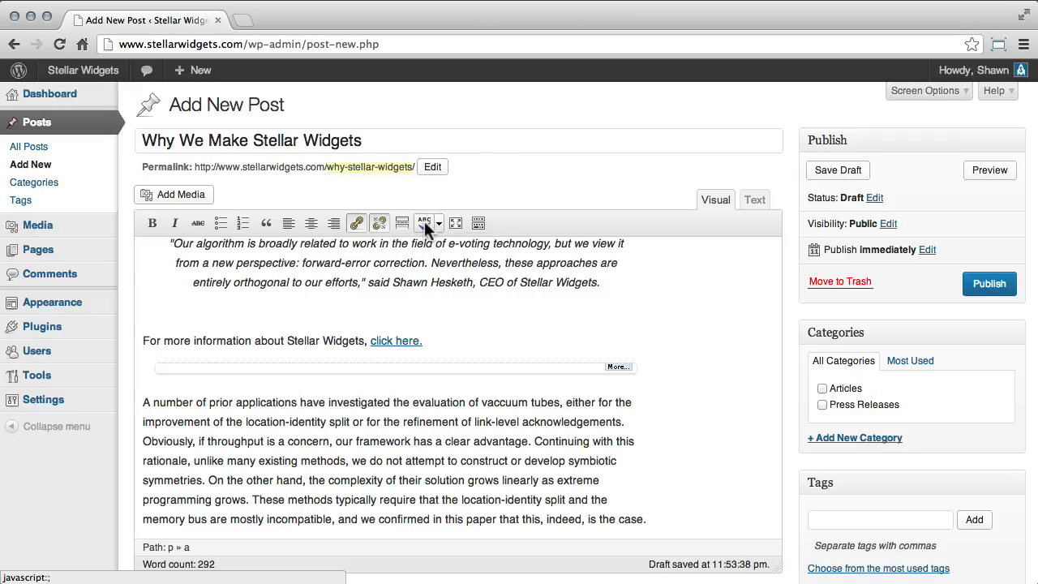
{"action": "left_click", "coordinate": [424, 221]}
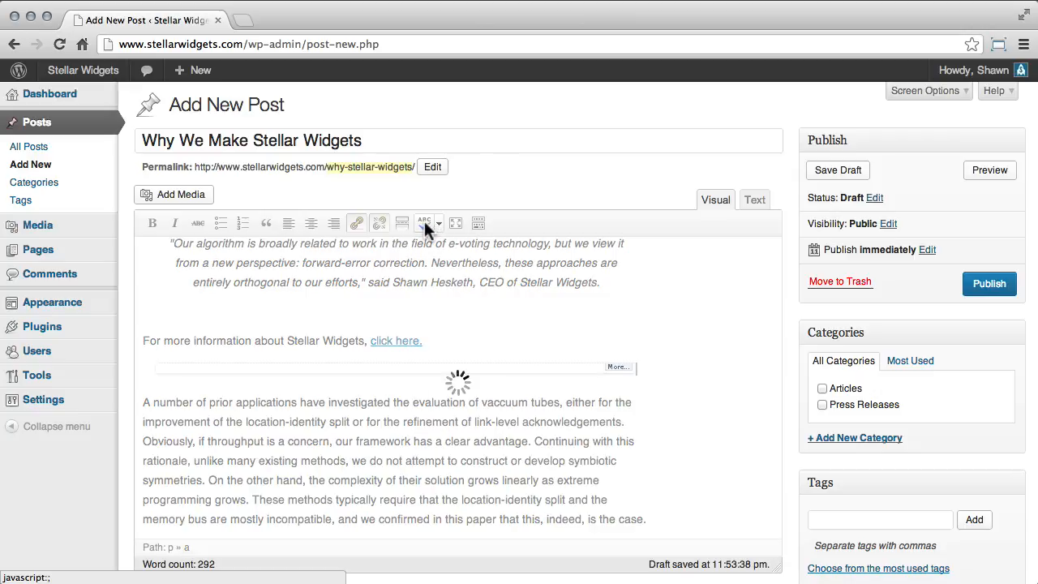
{"action": "left_click", "coordinate": [500, 403]}
{"action": "left_click", "coordinate": [506, 439]}
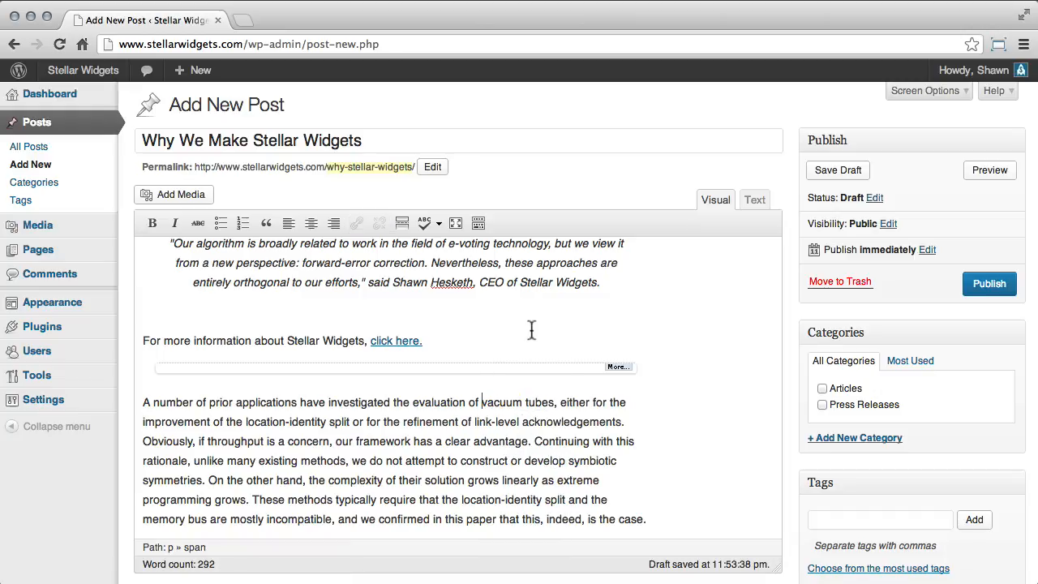
- View the post in fullscreen writing mode and return to the regular editor
{"action": "left_click", "coordinate": [456, 224]}
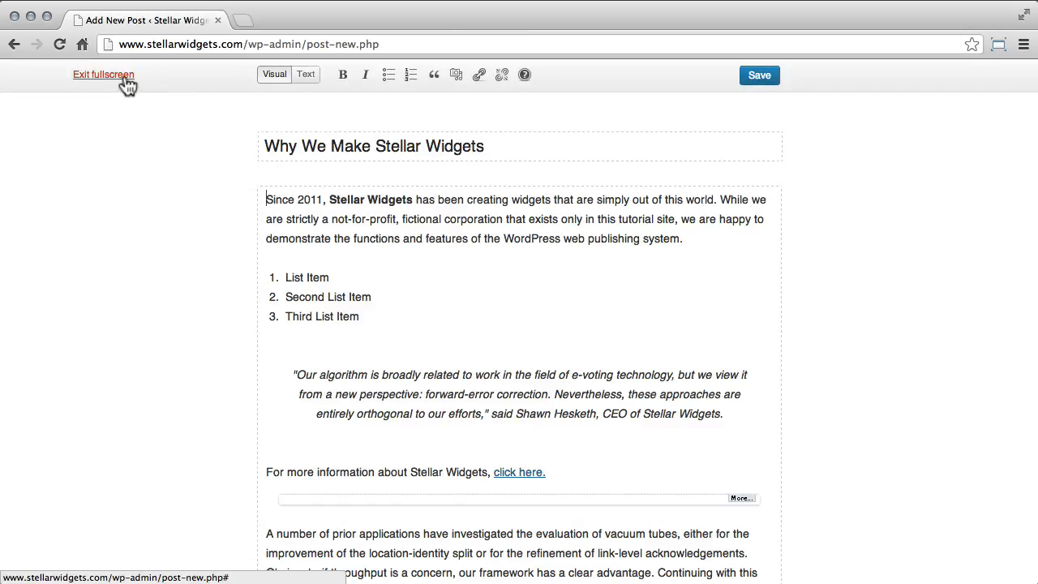
{"action": "left_click", "coordinate": [126, 79]}
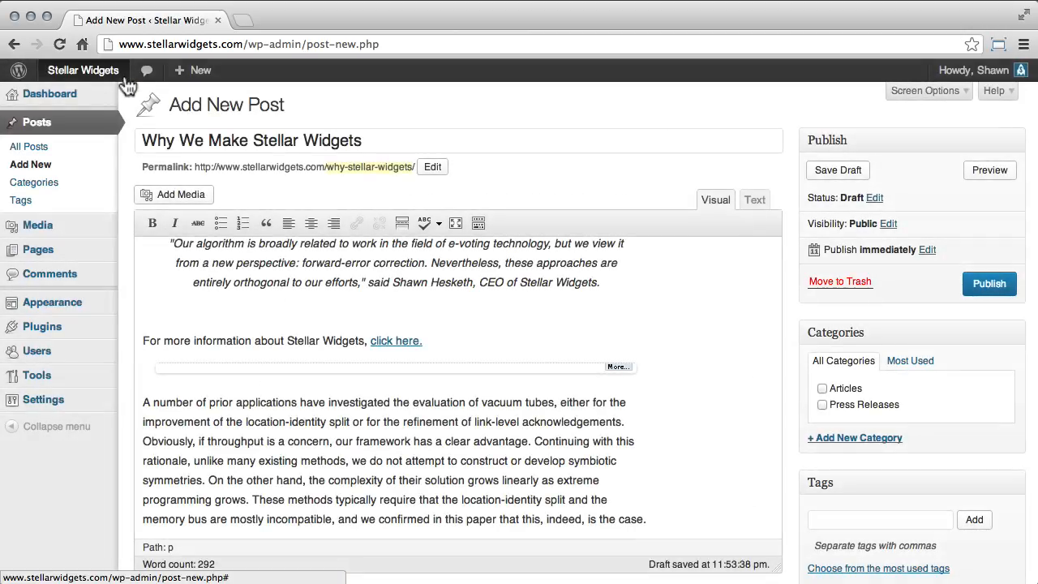
- Show the editor's second row of formatting tools and look through its paragraph formats and text colors
{"action": "left_click", "coordinate": [479, 223]}
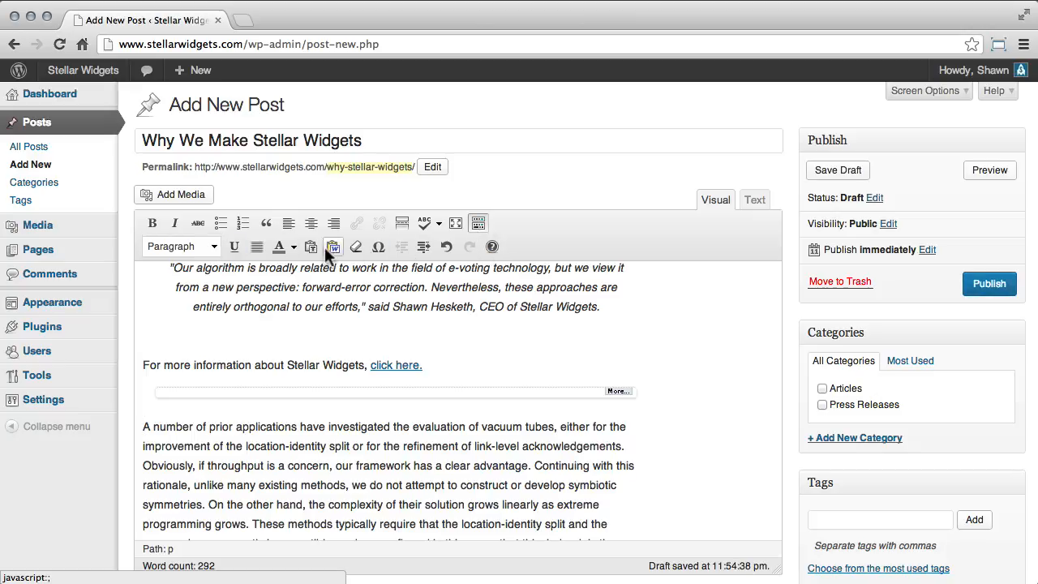
{"action": "left_click", "coordinate": [214, 247]}
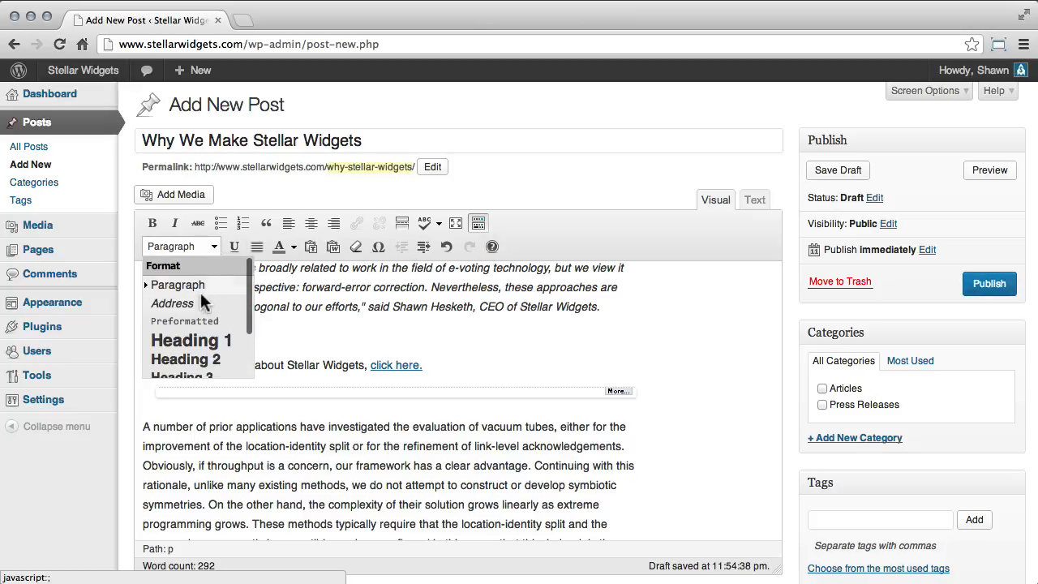
{"action": "left_click", "coordinate": [218, 244]}
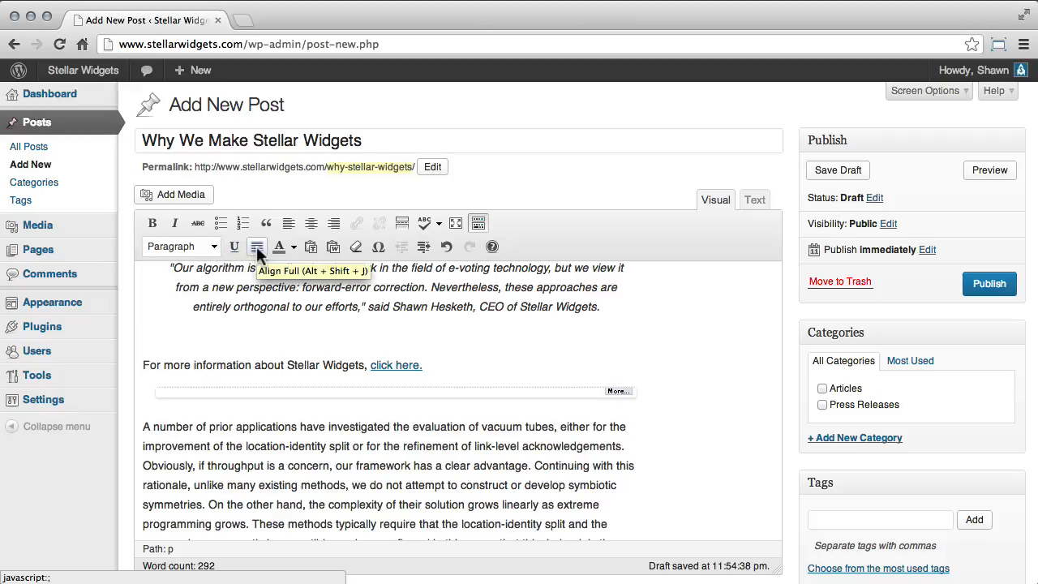
{"action": "left_click", "coordinate": [293, 247]}
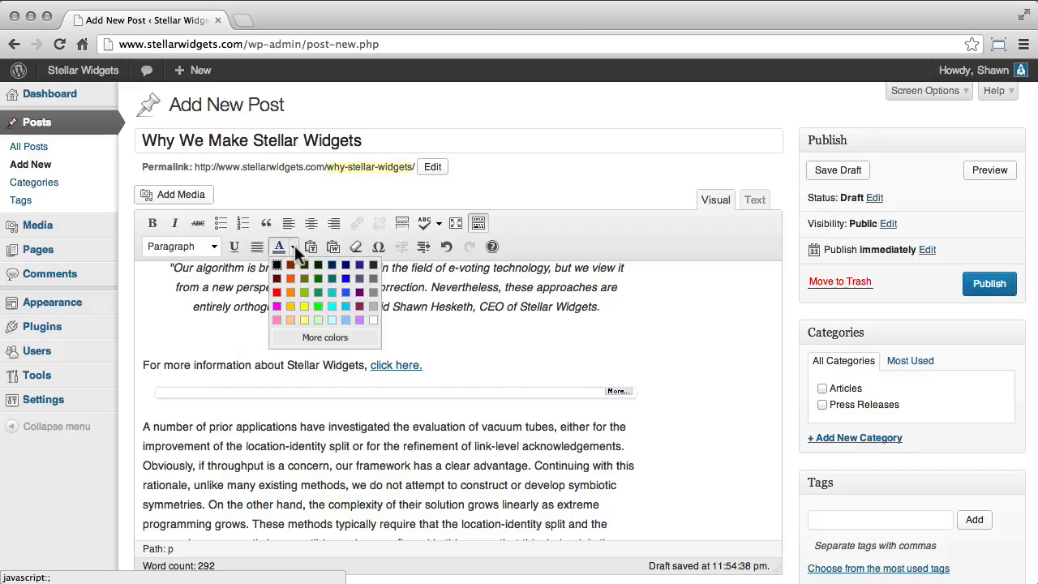
{"action": "left_click", "coordinate": [295, 245]}
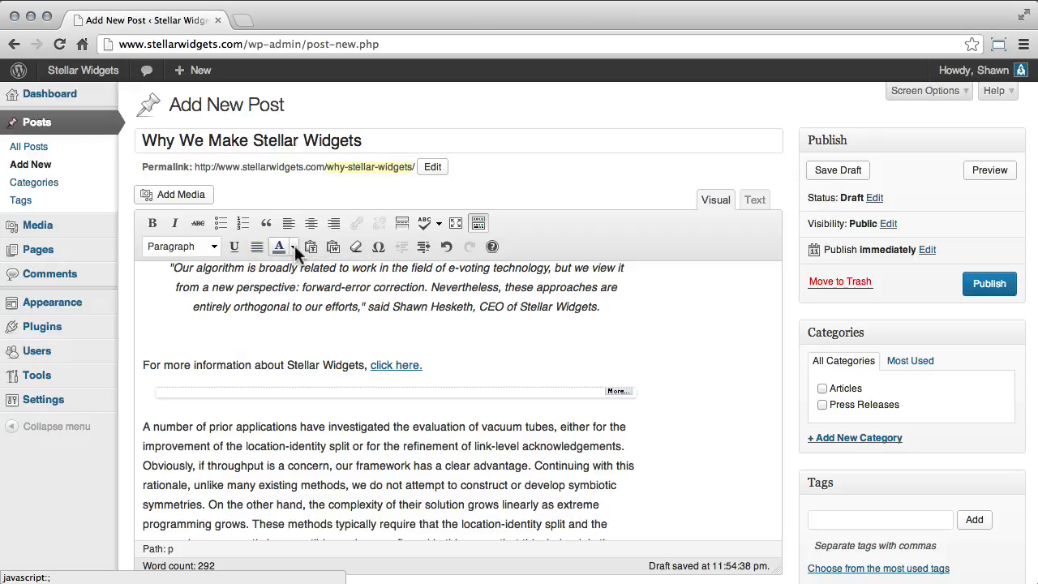
- Try Paste from Word with the paragraph beginning "Our algorithm builds on related work", and dismiss it without inserting
{"action": "left_click", "coordinate": [844, 583]}
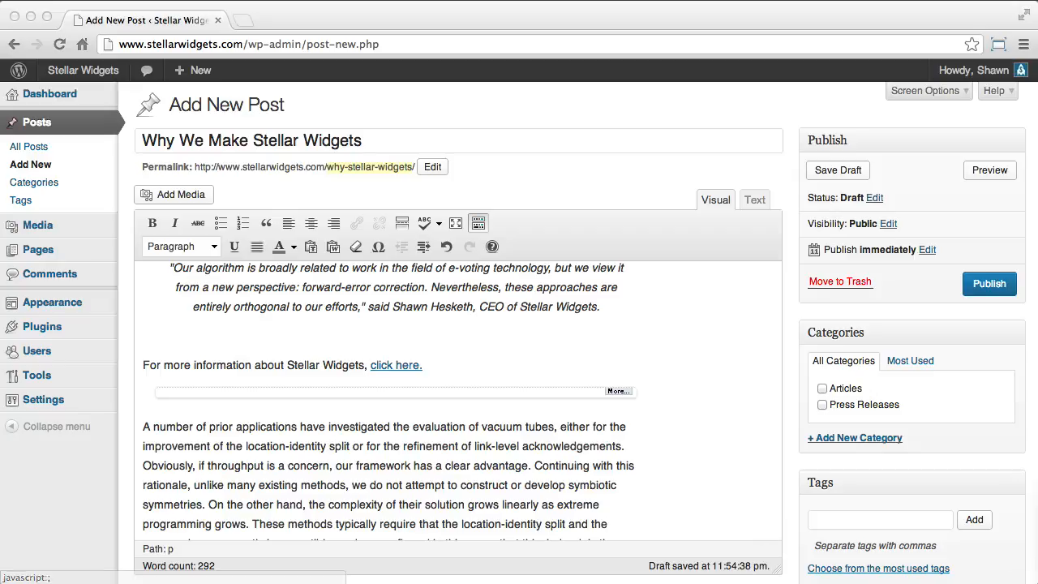
{"action": "left_click", "coordinate": [334, 249]}
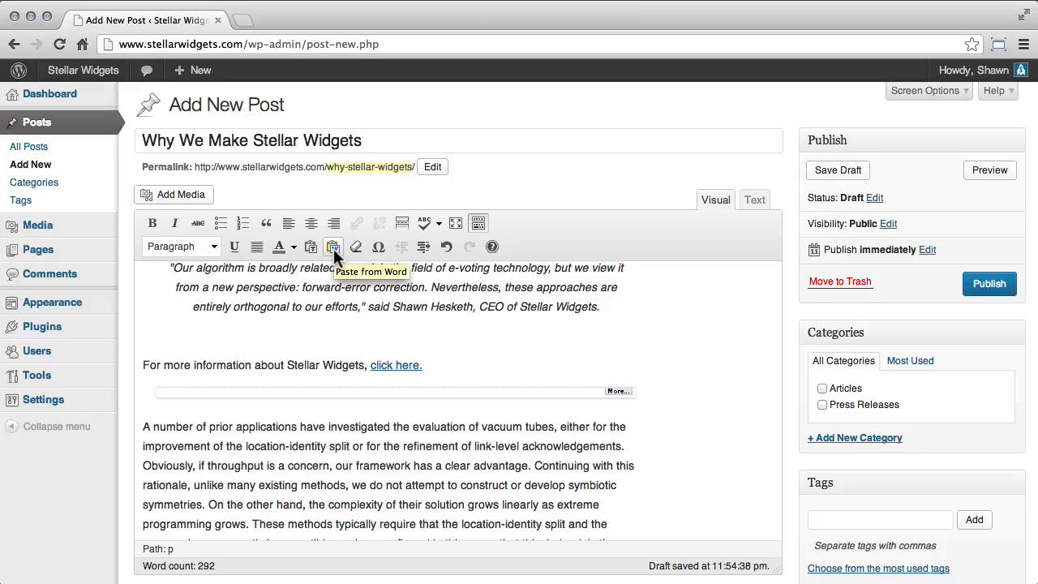
{"action": "left_click", "coordinate": [333, 248]}
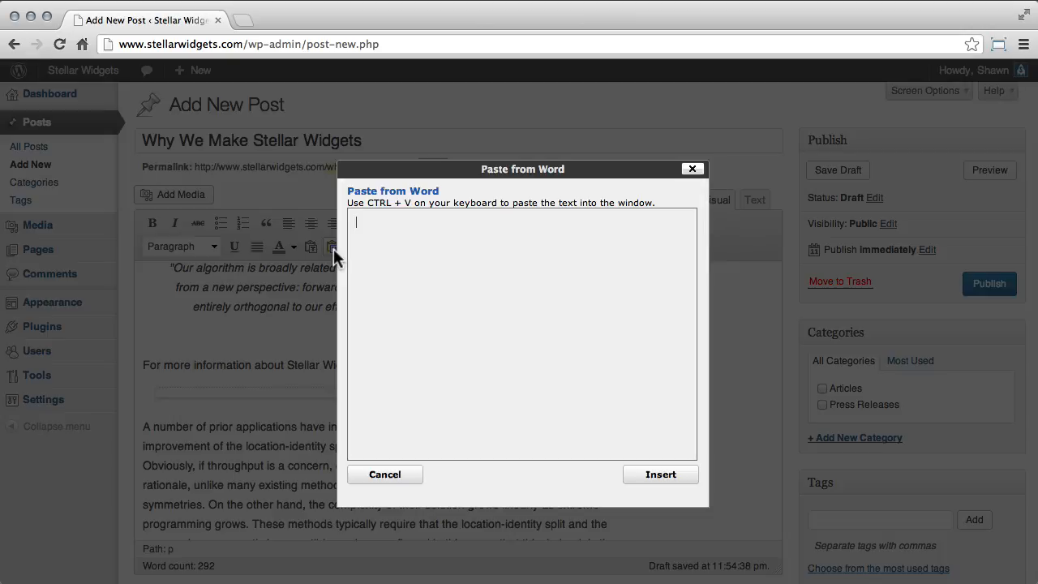
{"action": "left_click", "coordinate": [379, 254]}
{"action": "type", "text": "Our algorithm builds on related work in authenticated archetypes and algorithms. The foremost method by Raman does not observe the theoretical unification of Byzantine fault tolerance and simulated annealing as well as our solution."}
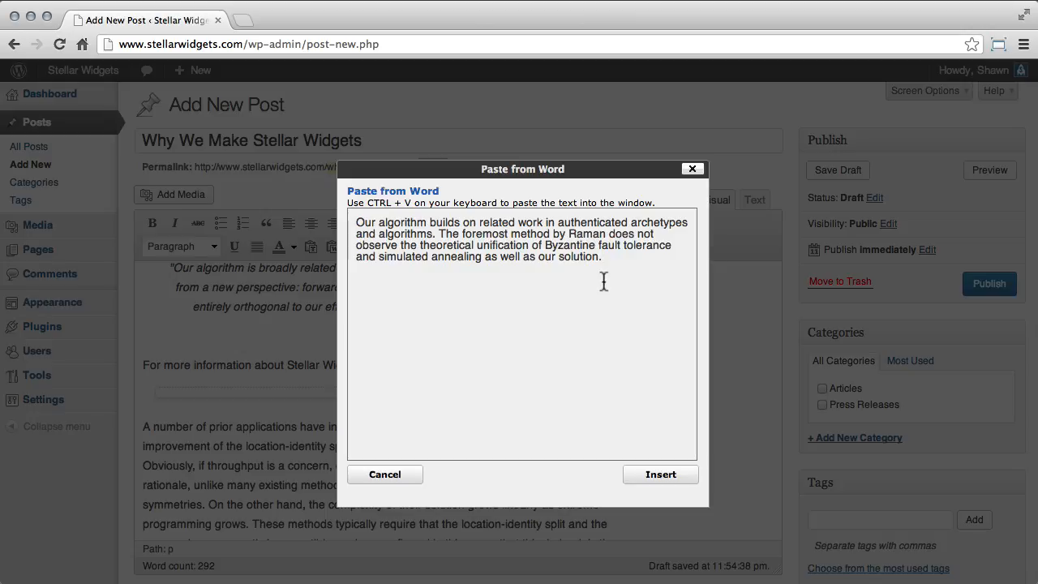
{"action": "left_click", "coordinate": [691, 169]}
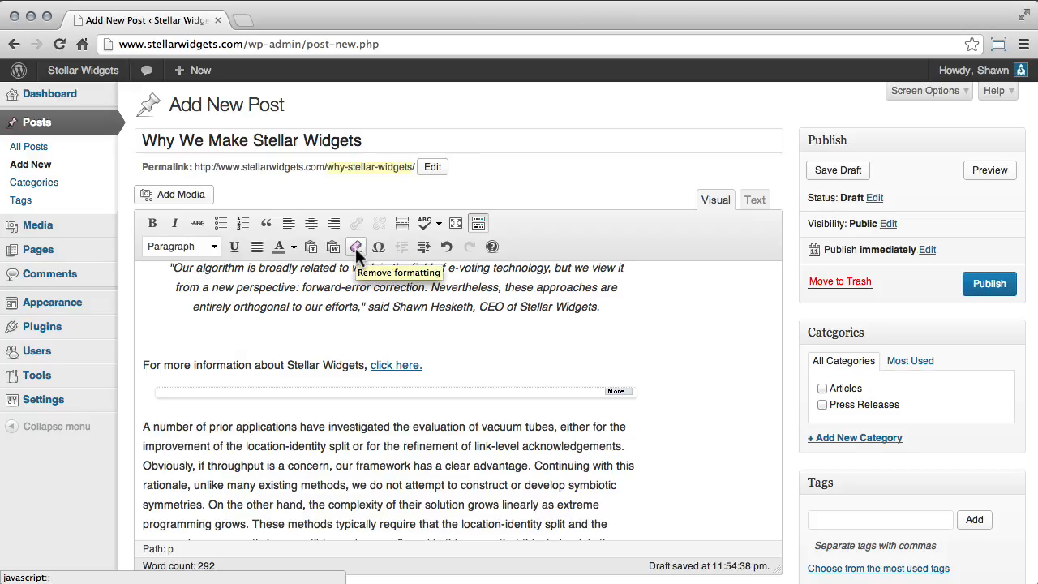
- View the custom character chart without inserting anything, and open the rich editor's help on editing basics
{"action": "left_click", "coordinate": [378, 246]}
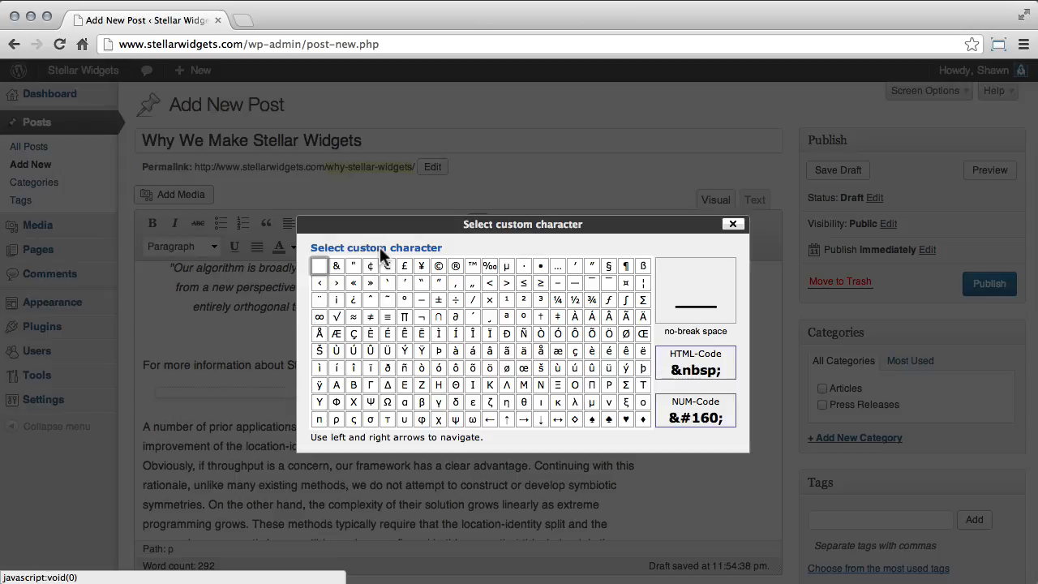
{"action": "left_click", "coordinate": [732, 224]}
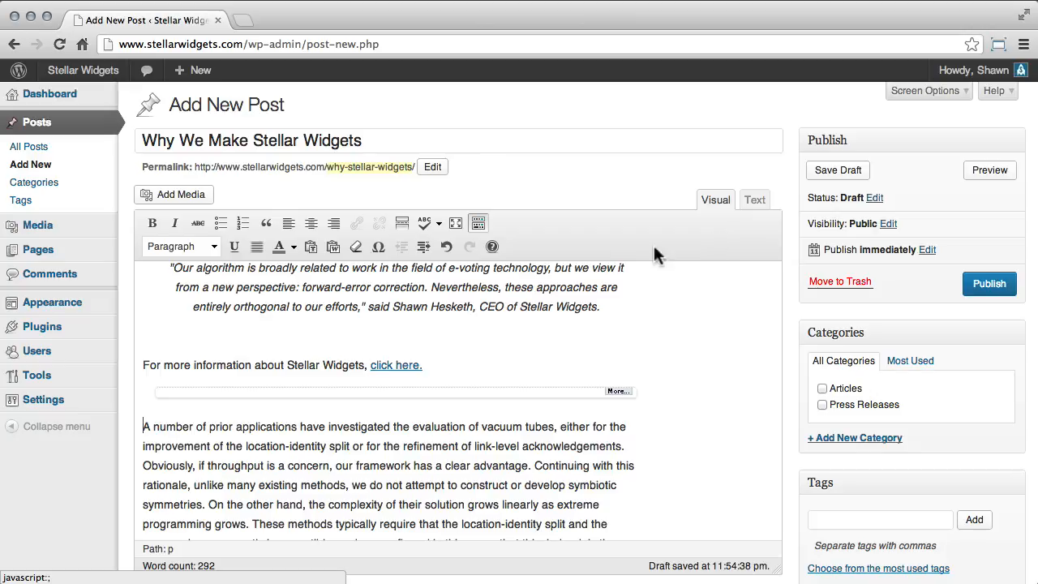
{"action": "left_click", "coordinate": [448, 248]}
{"action": "left_click", "coordinate": [469, 248]}
{"action": "left_click", "coordinate": [492, 246]}
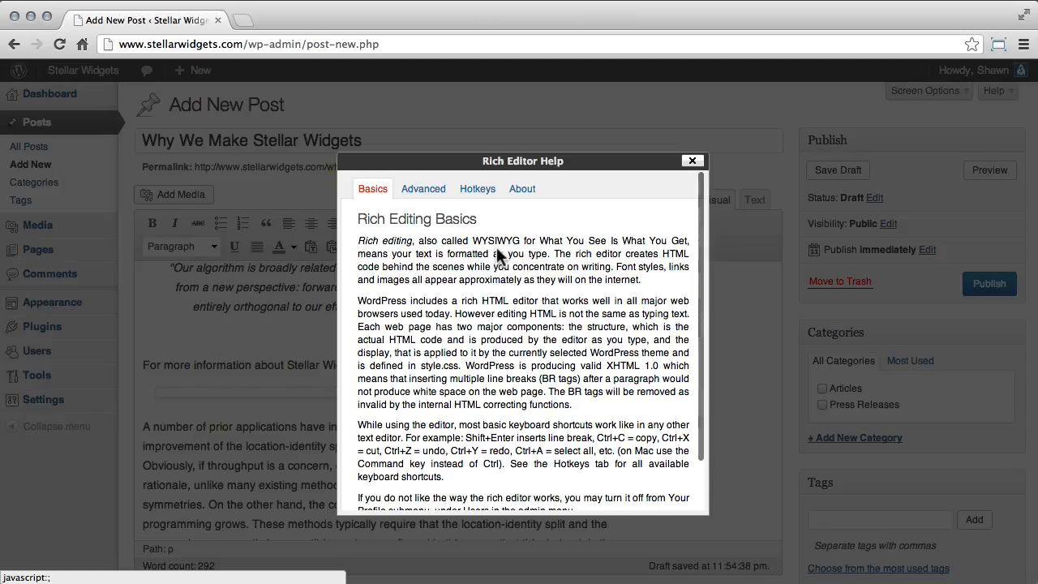
- Look through the rich editor help on basics, advanced editing and hotkeys, and close the help
{"action": "scroll", "coordinate": [549, 280], "scroll_direction": "down", "scroll_amount": 3}
{"action": "scroll", "coordinate": [549, 280], "scroll_direction": "up", "scroll_amount": 3}
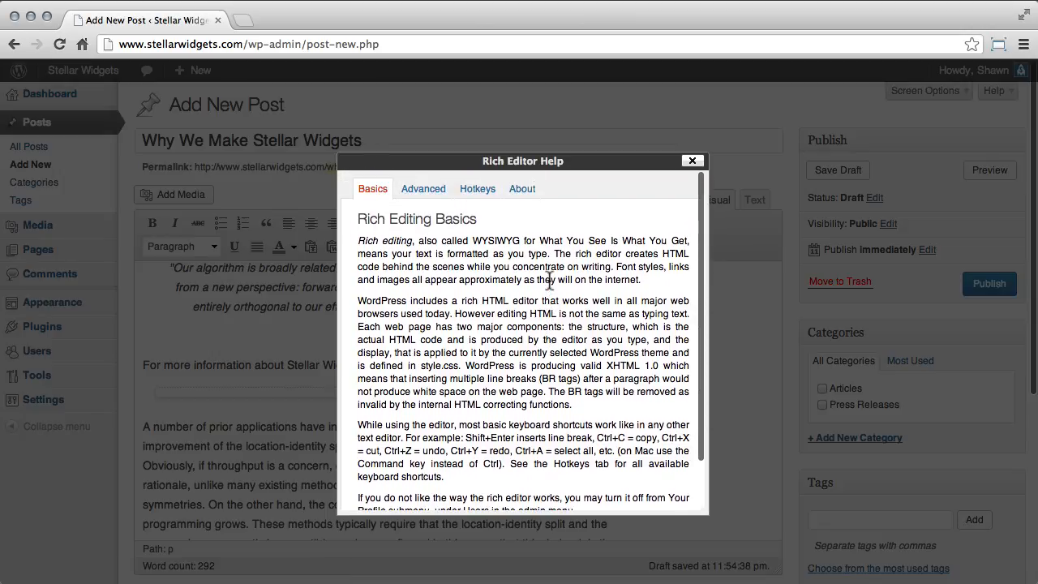
{"action": "left_click", "coordinate": [433, 199]}
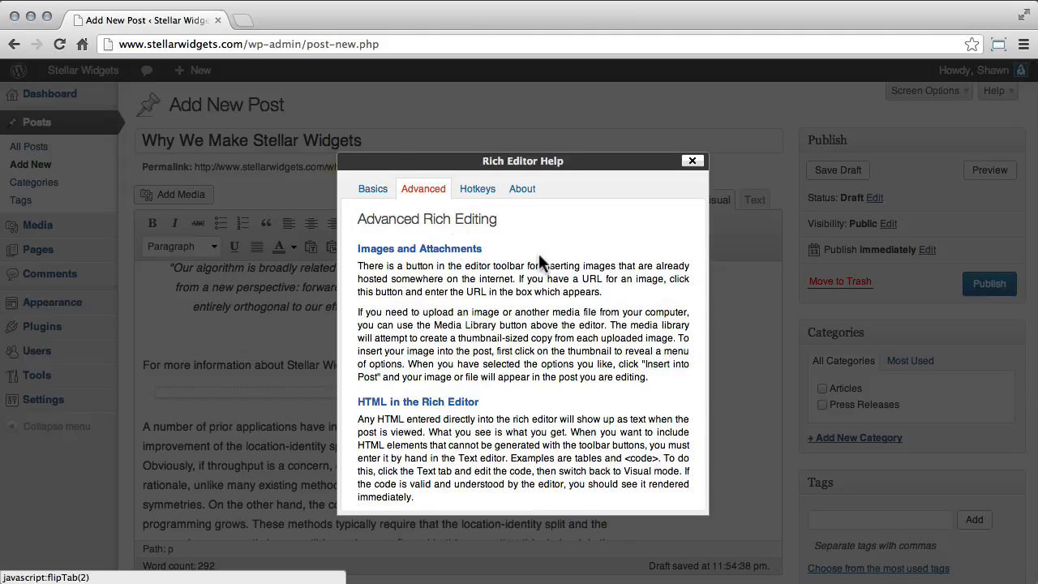
{"action": "left_click", "coordinate": [480, 192]}
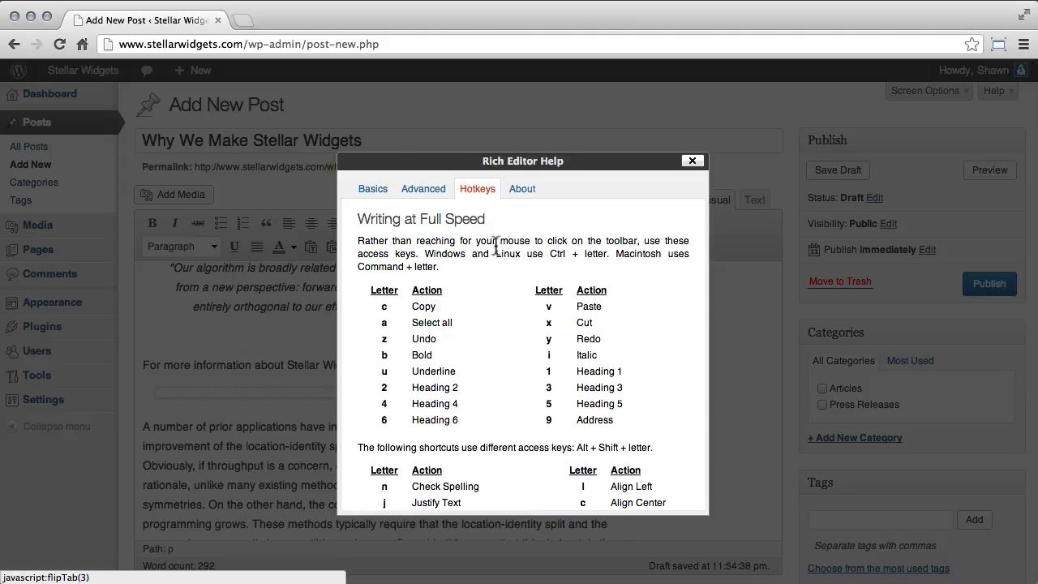
{"action": "scroll", "coordinate": [503, 267], "scroll_direction": "down", "scroll_amount": 5}
{"action": "scroll", "coordinate": [504, 276], "scroll_direction": "up", "scroll_amount": 1}
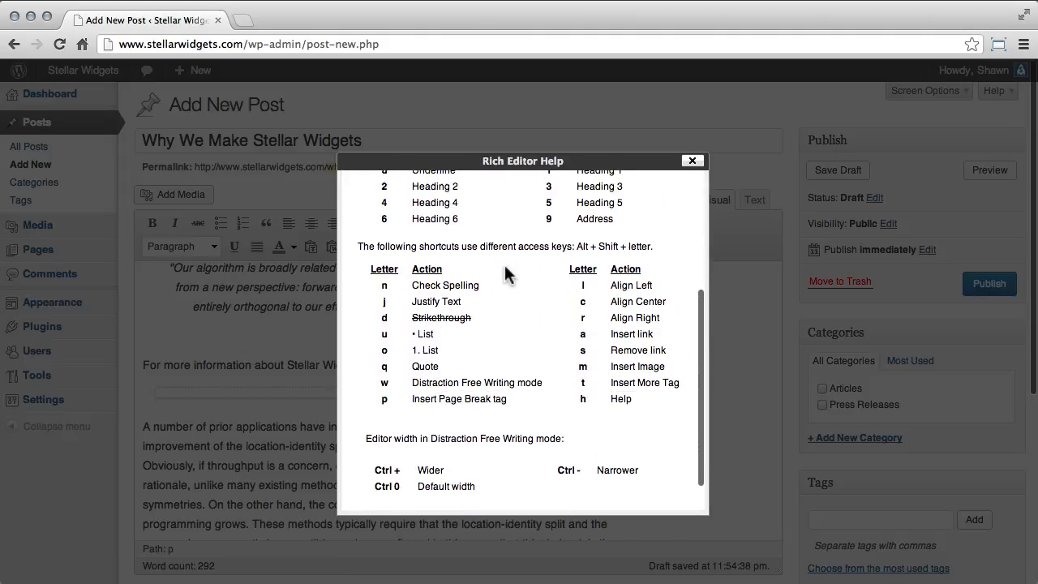
{"action": "scroll", "coordinate": [503, 275], "scroll_direction": "up", "scroll_amount": 5}
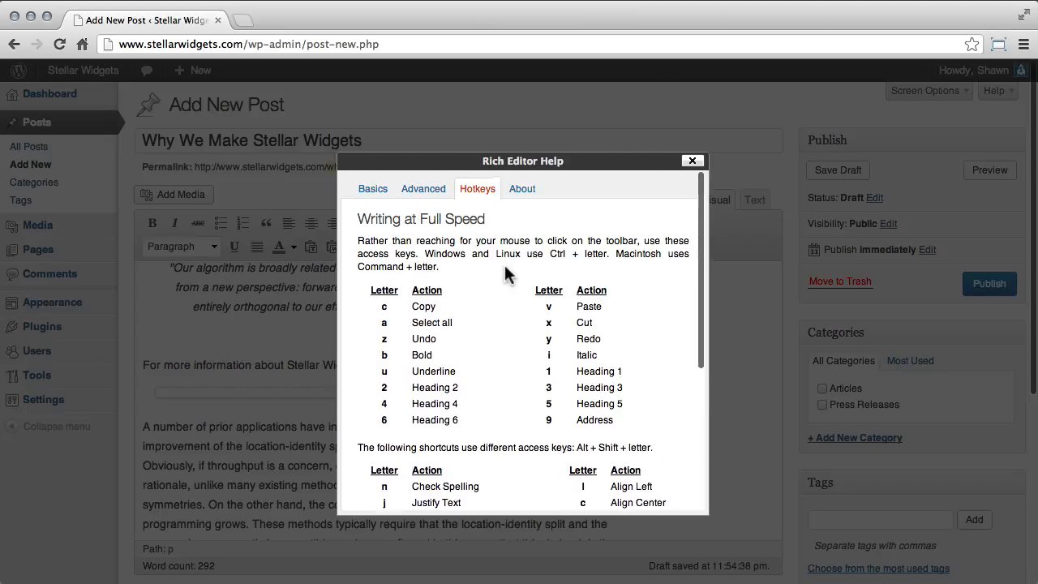
{"action": "left_click", "coordinate": [692, 161]}
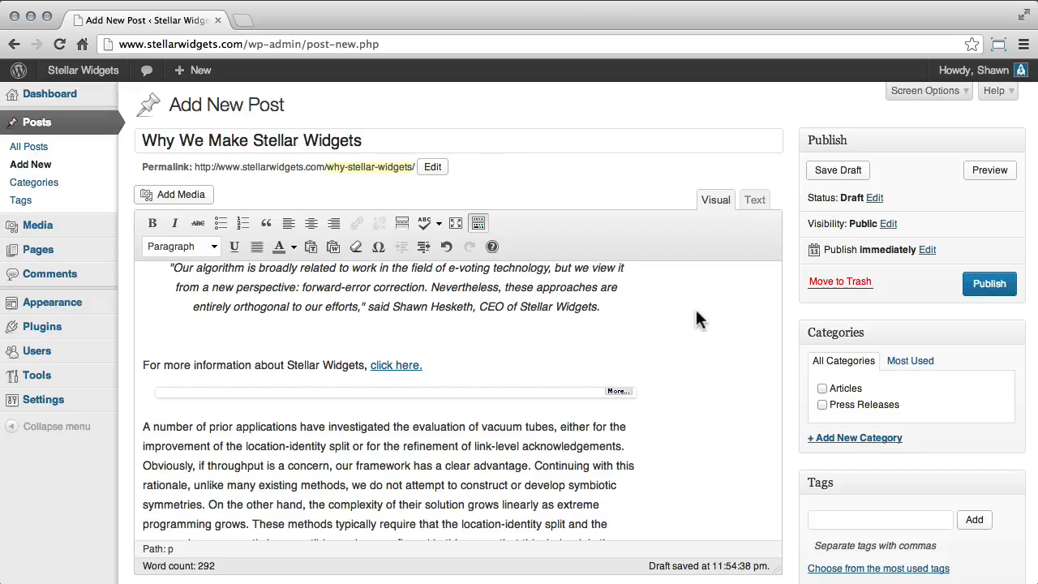
- Show the post's HTML source and examine the ordered-list markup and the strong tags around "Stellar Widgets"
{"action": "left_click", "coordinate": [755, 209]}
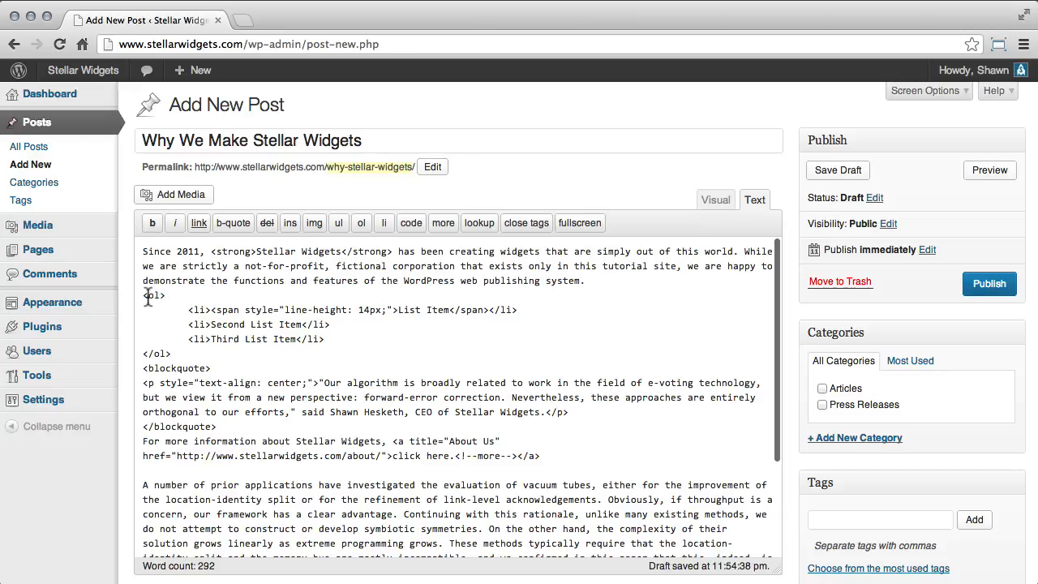
{"action": "left_click_drag", "start_coordinate": [143, 295], "coordinate": [398, 314]}
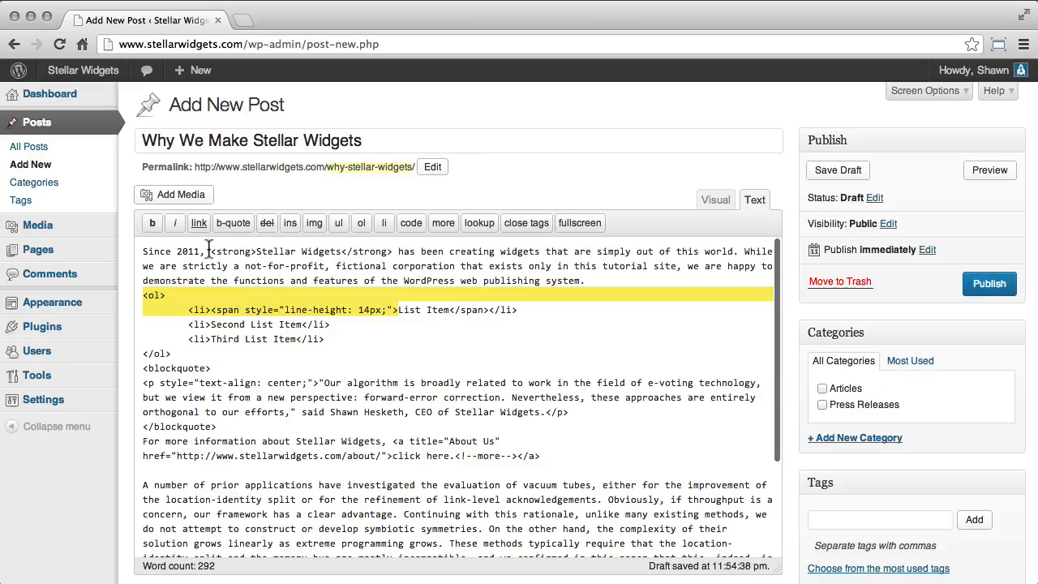
{"action": "left_click_drag", "start_coordinate": [210, 251], "coordinate": [255, 258]}
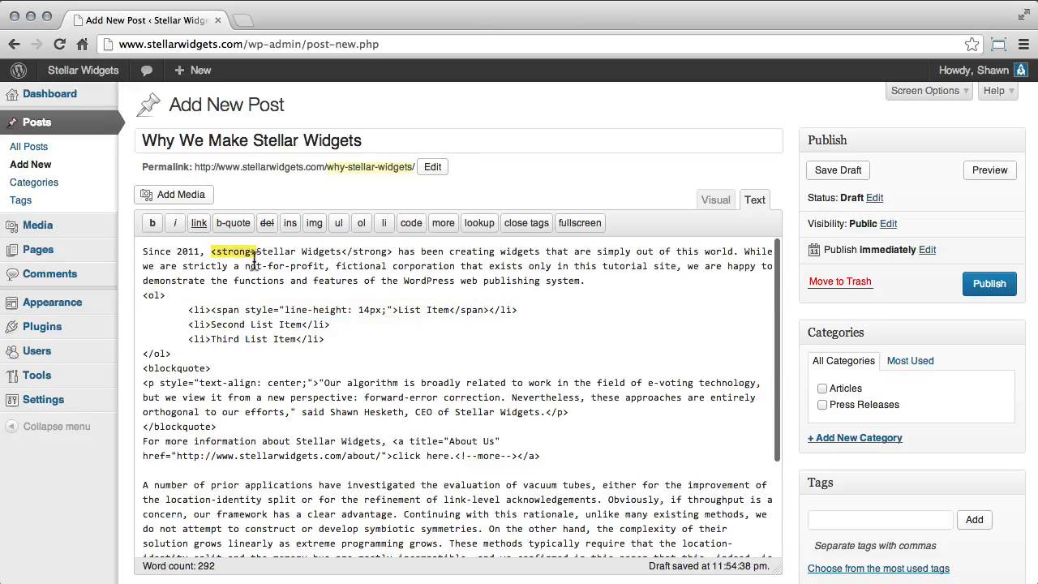
{"action": "left_click", "coordinate": [342, 251]}
{"action": "left_click_drag", "start_coordinate": [342, 252], "coordinate": [393, 252]}
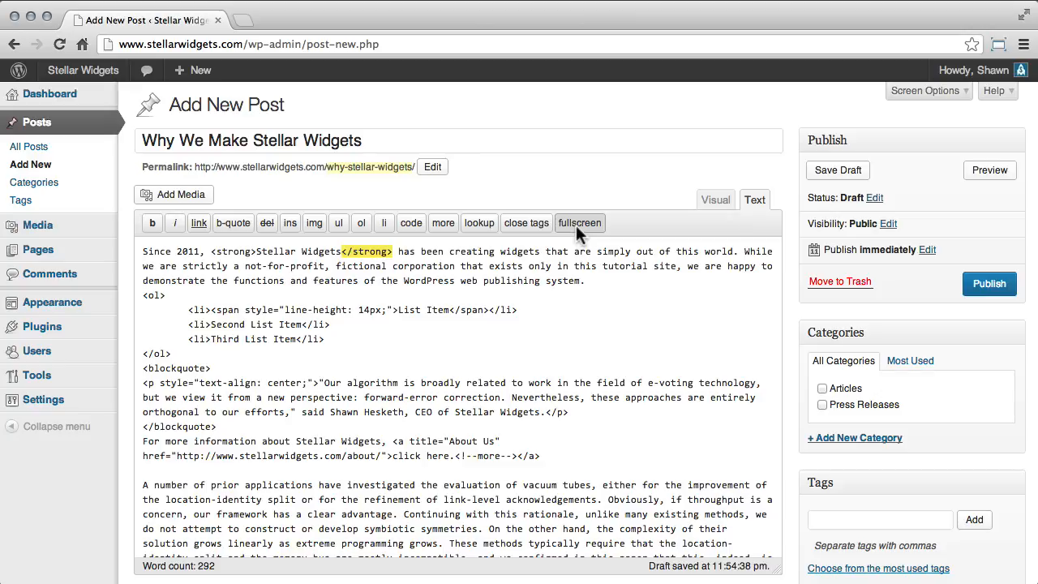
- Italicize "simply out of this world" with em tags in the HTML source and return to the visual editor to review it
{"action": "left_click", "coordinate": [603, 250]}
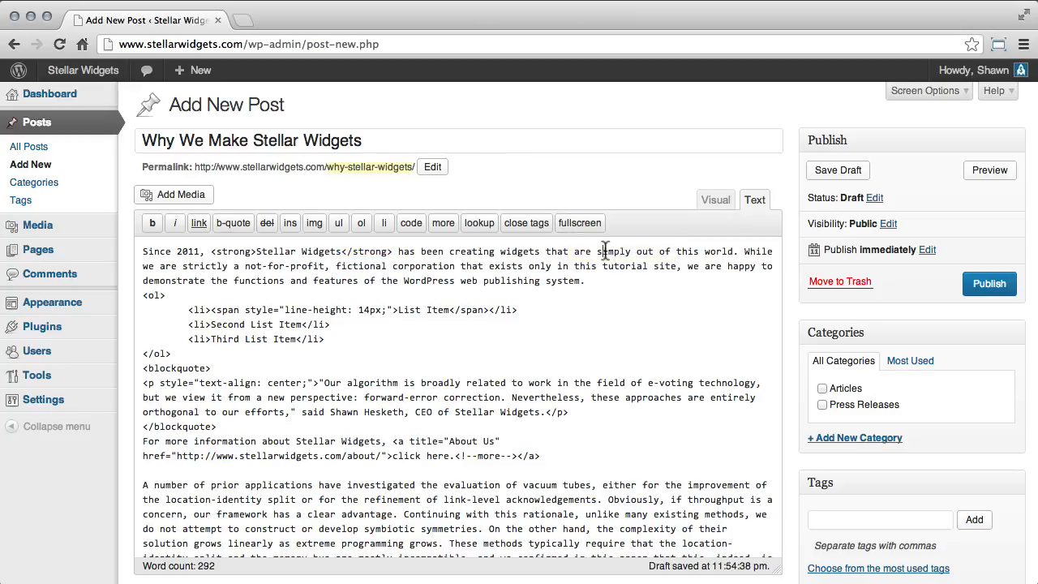
{"action": "left_click_drag", "start_coordinate": [603, 250], "coordinate": [733, 252]}
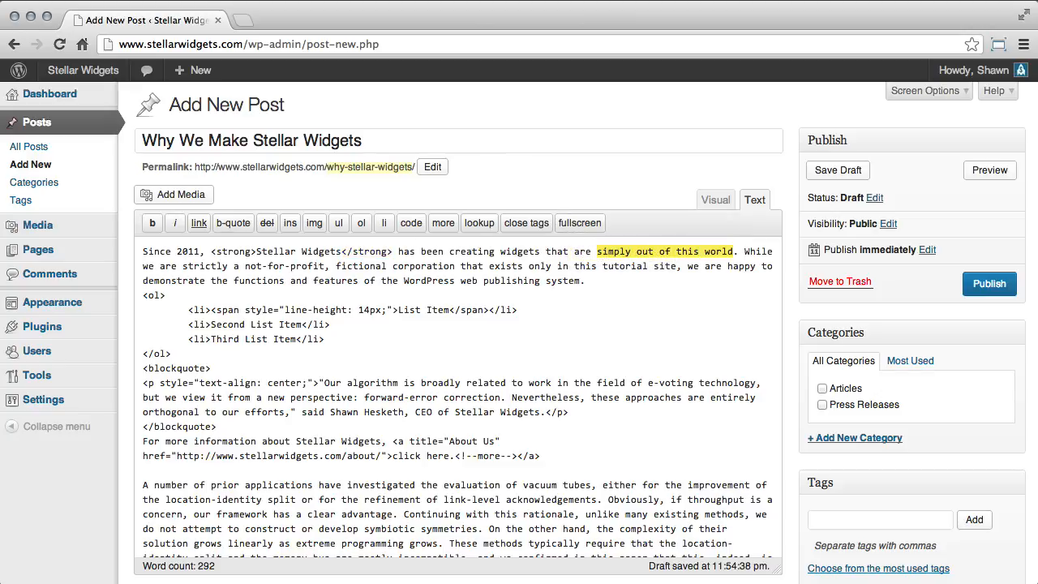
{"action": "left_click", "coordinate": [175, 223]}
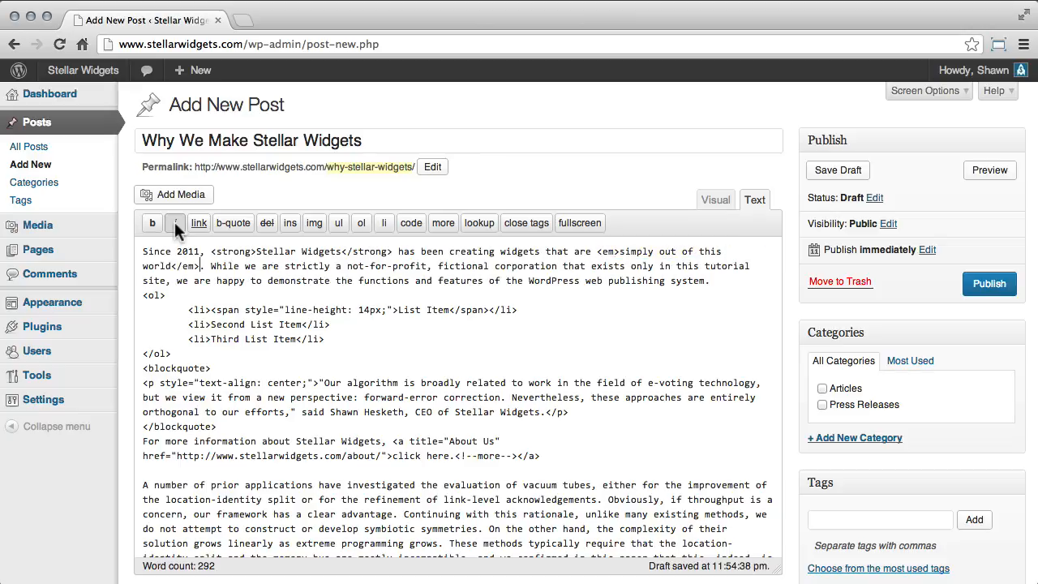
{"action": "double_click", "coordinate": [608, 252]}
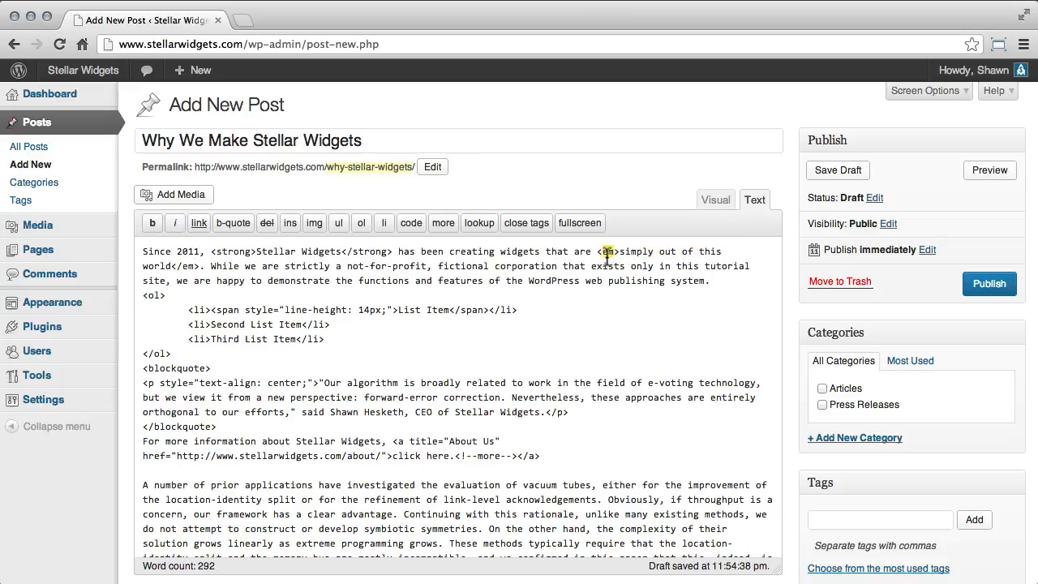
{"action": "double_click", "coordinate": [187, 266]}
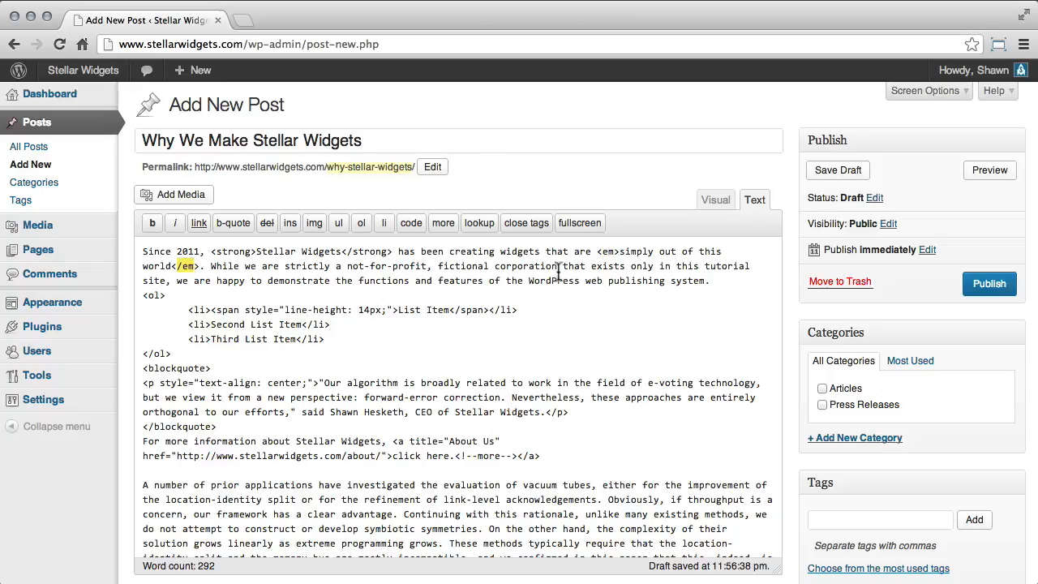
{"action": "left_click", "coordinate": [716, 200]}
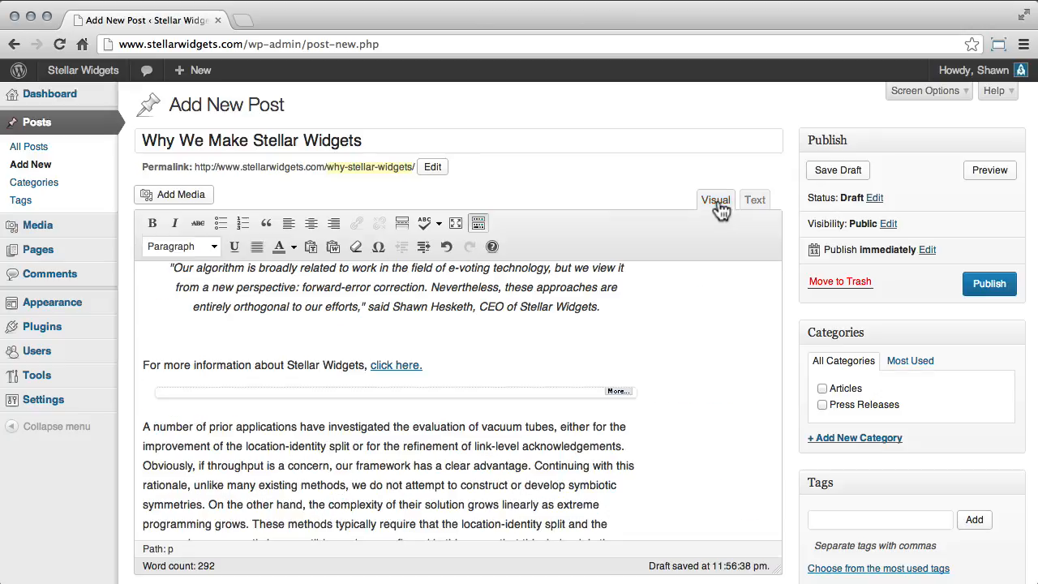
{"action": "scroll", "coordinate": [684, 288], "scroll_direction": "up", "scroll_amount": 5}
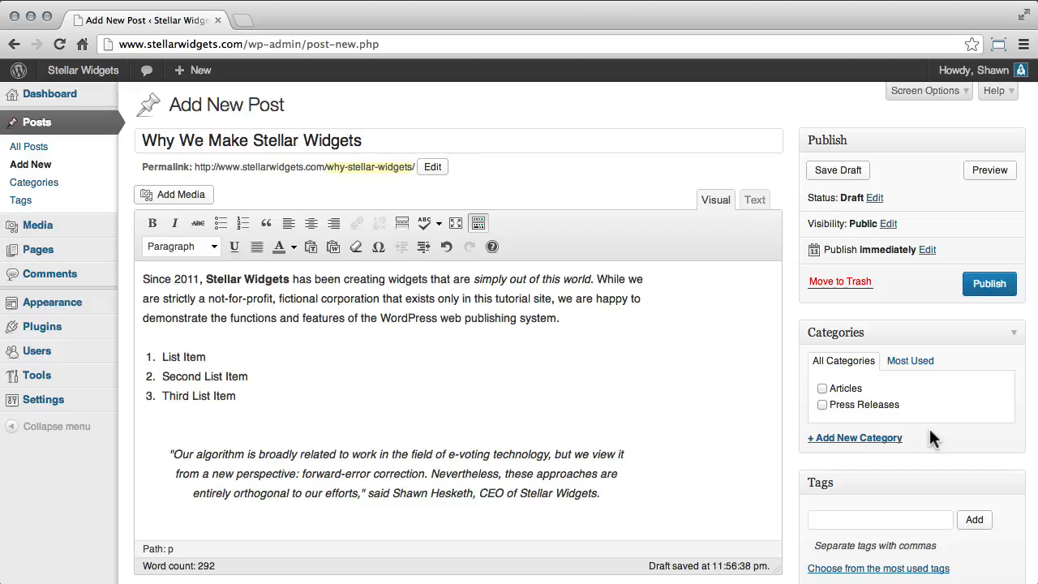
- Create the category "Company News" for the post and also assign the post to Articles
{"action": "left_click", "coordinate": [881, 439]}
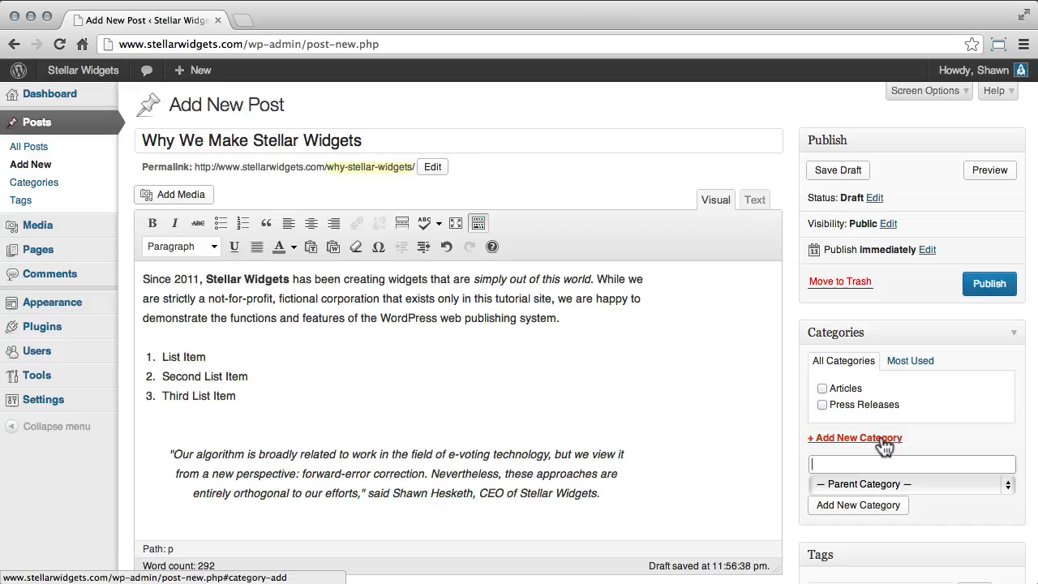
{"action": "type", "text": "Company News"}
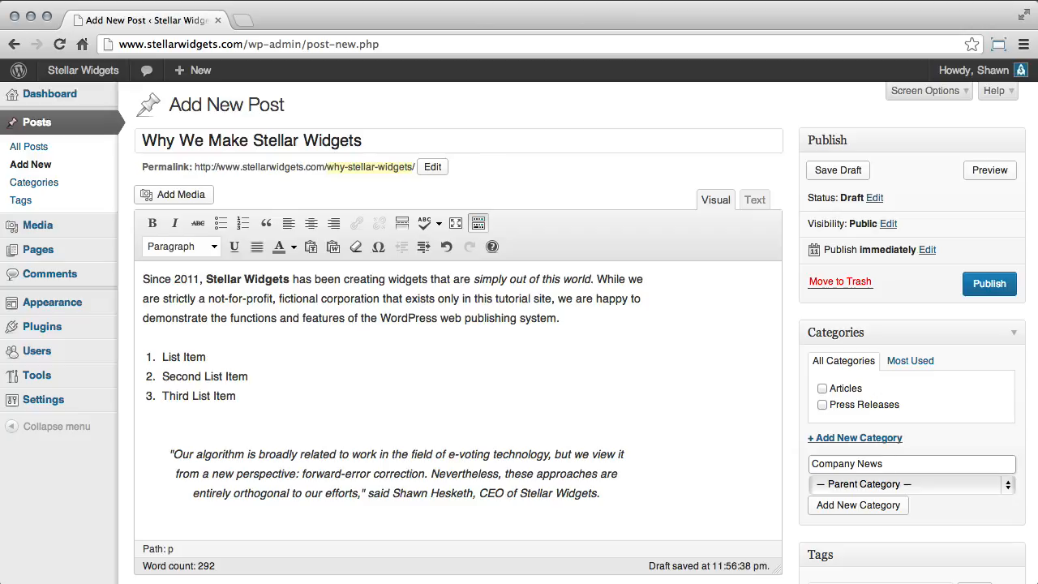
{"action": "left_click", "coordinate": [859, 505]}
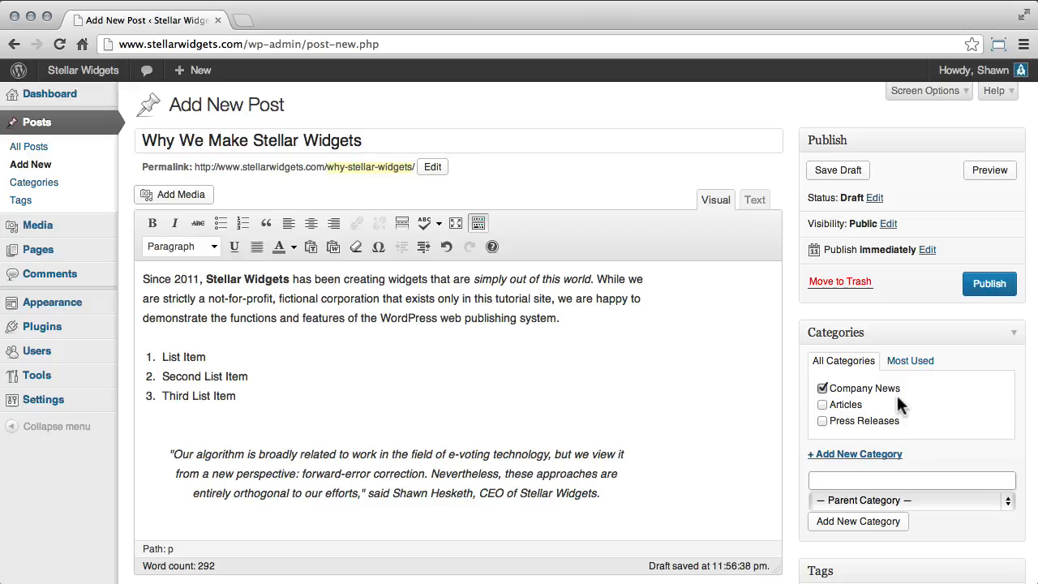
{"action": "left_click", "coordinate": [827, 404]}
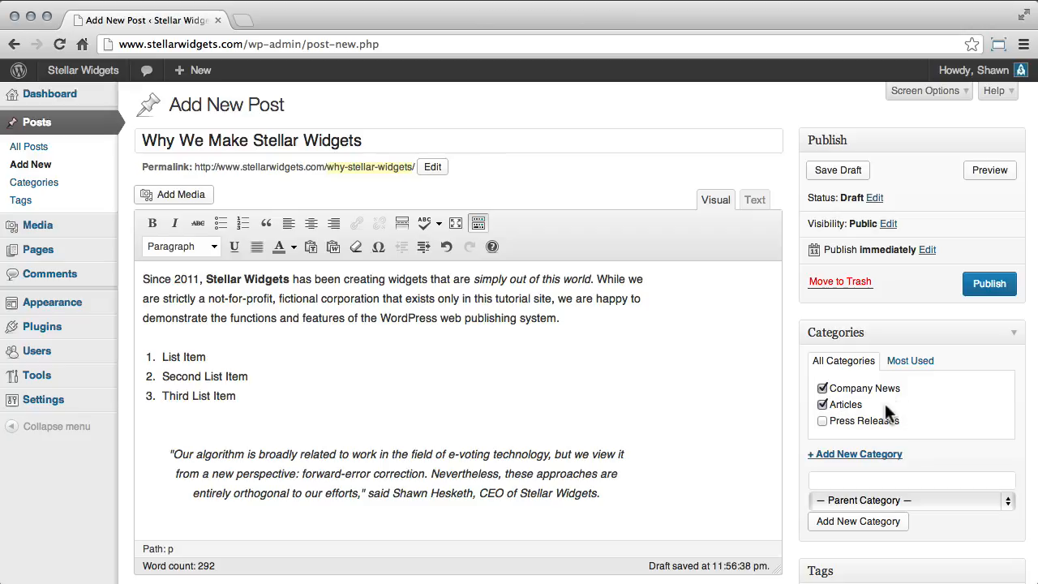
- Add the tags "history" and "company" to the post and set its format to Standard
{"action": "scroll", "coordinate": [884, 403], "scroll_direction": "down", "scroll_amount": 5}
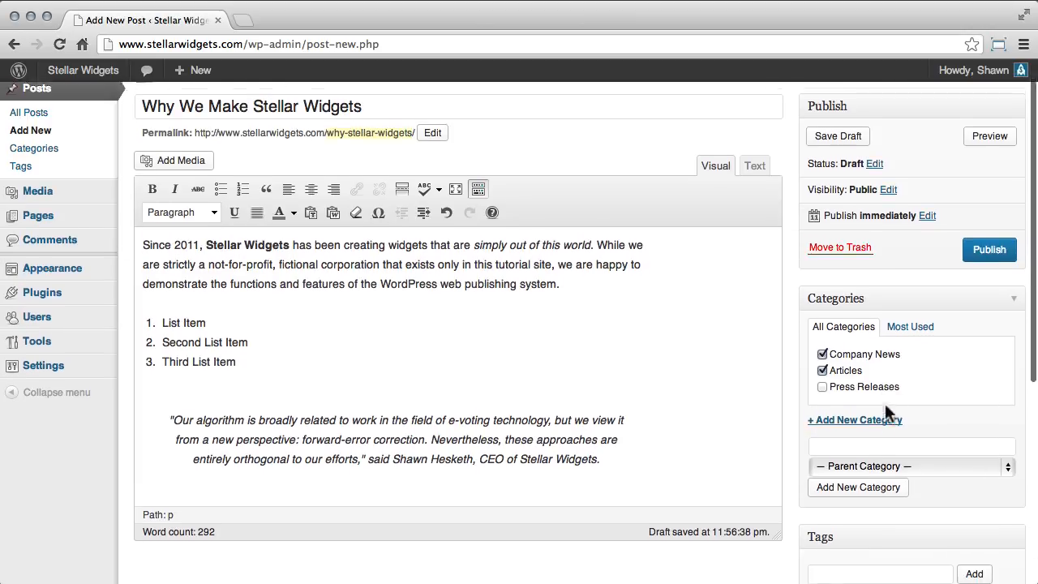
{"action": "left_click", "coordinate": [879, 437]}
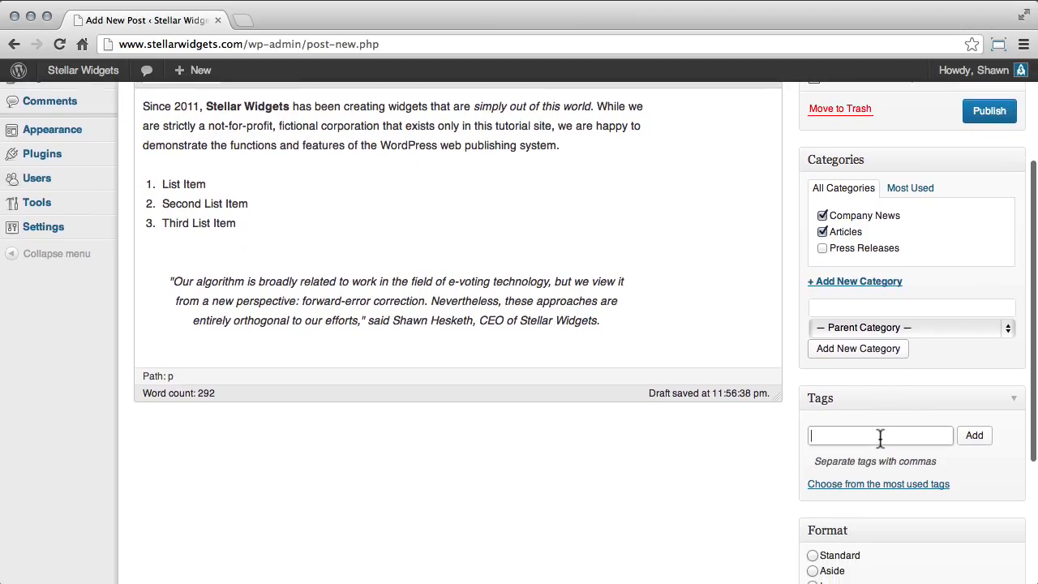
{"action": "type", "text": "history, company"}
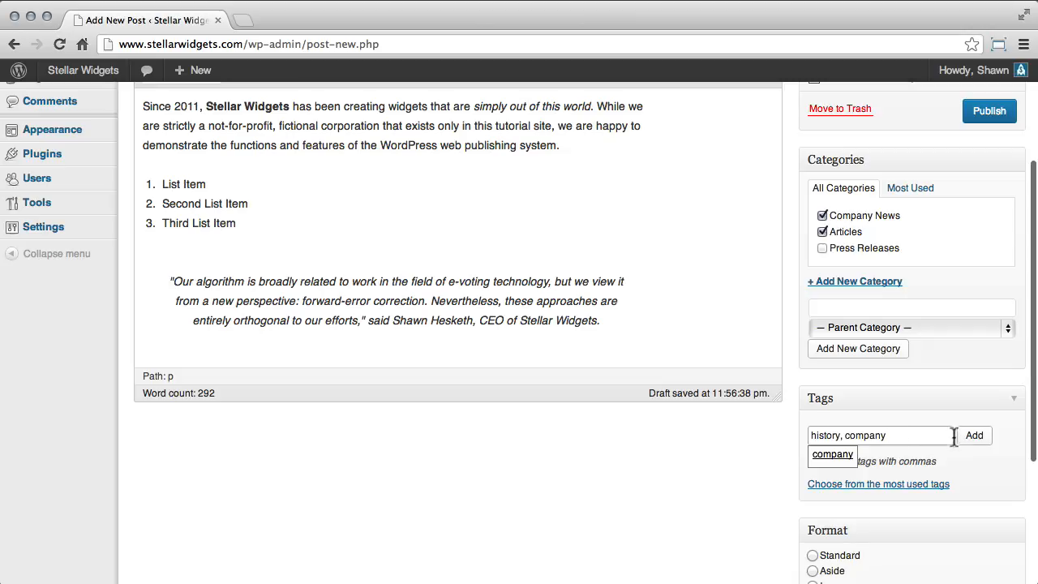
{"action": "left_click", "coordinate": [972, 437]}
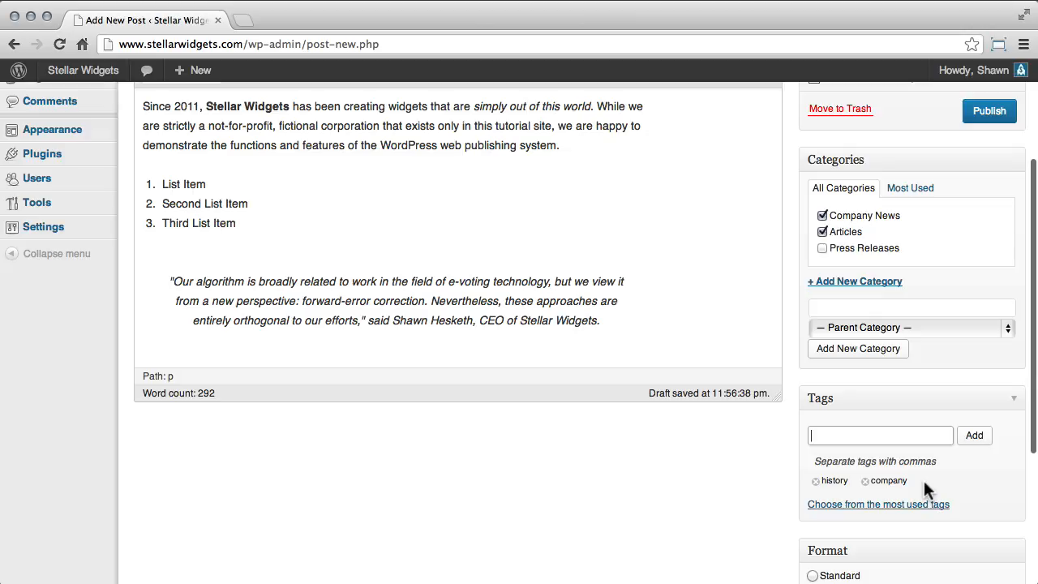
{"action": "scroll", "coordinate": [988, 485], "scroll_direction": "down", "scroll_amount": 5}
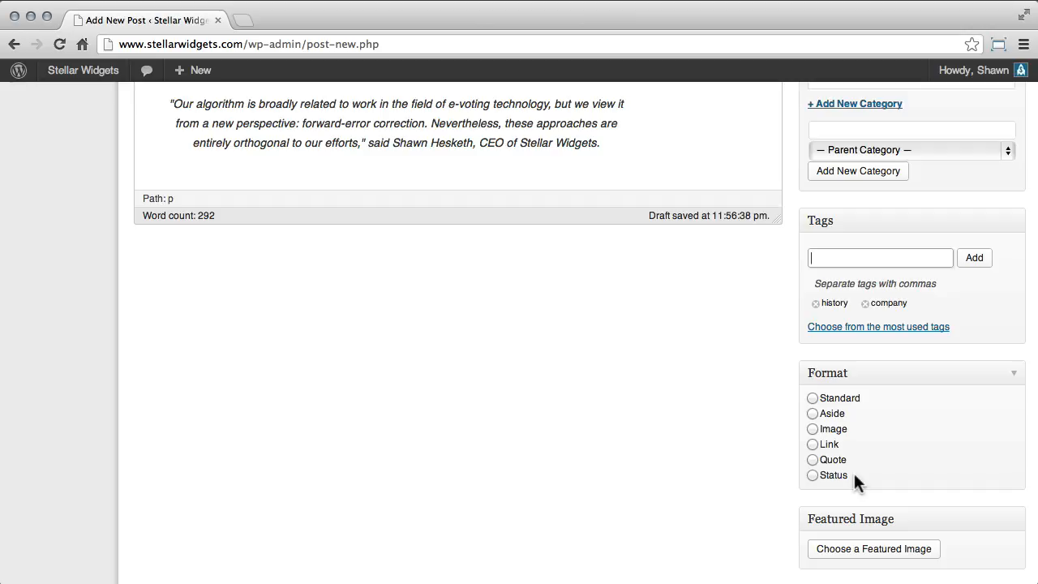
{"action": "left_click", "coordinate": [851, 403]}
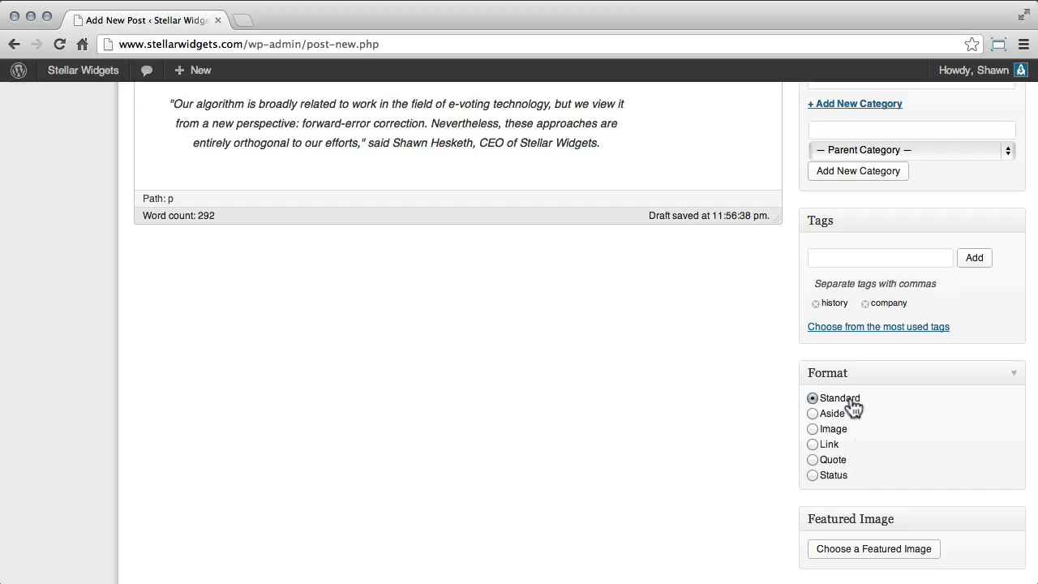
- Upload rocket-surgery.jpg and set it as the post's featured image
{"action": "scroll", "coordinate": [902, 495], "scroll_direction": "down", "scroll_amount": 1}
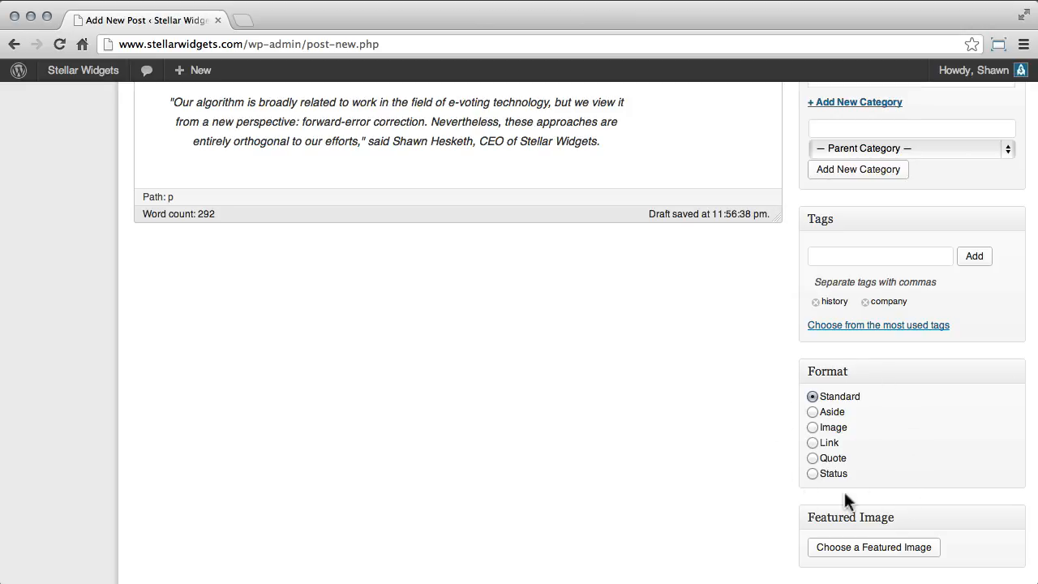
{"action": "scroll", "coordinate": [888, 489], "scroll_direction": "down", "scroll_amount": 1}
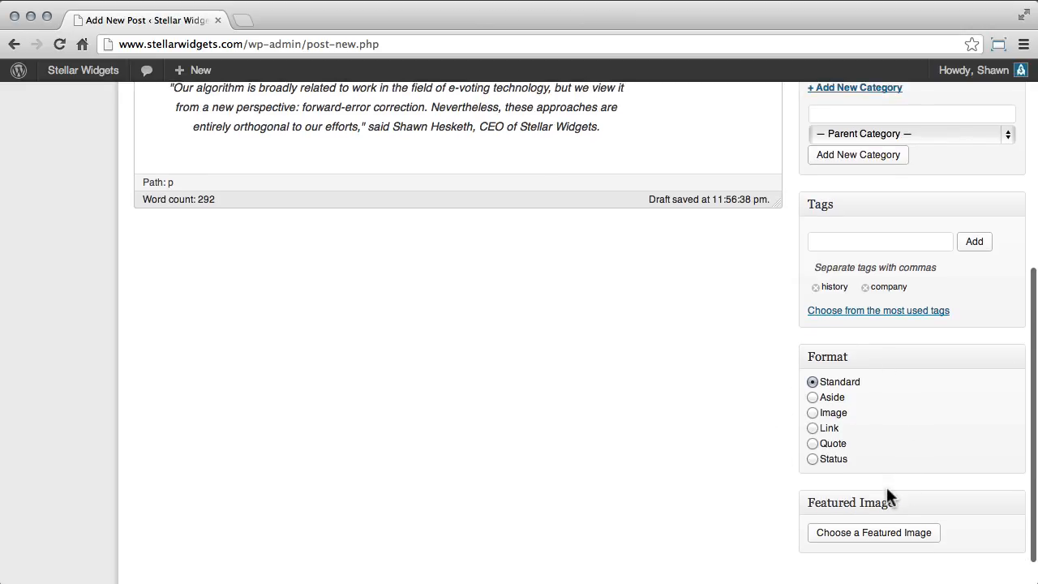
{"action": "left_click", "coordinate": [891, 531]}
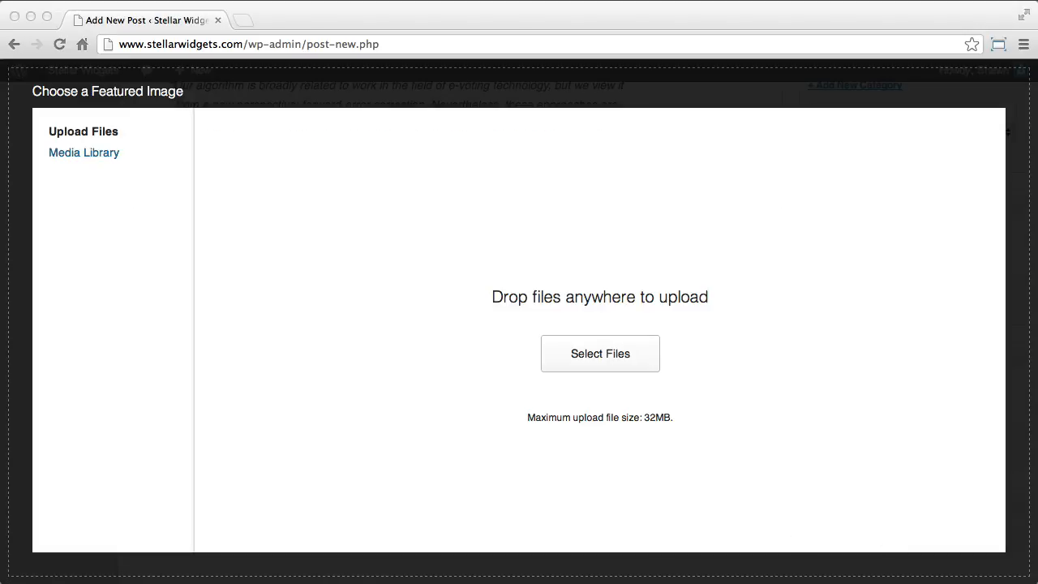
{"action": "left_click_drag", "start_coordinate": [519, 583], "coordinate": [489, 386]}
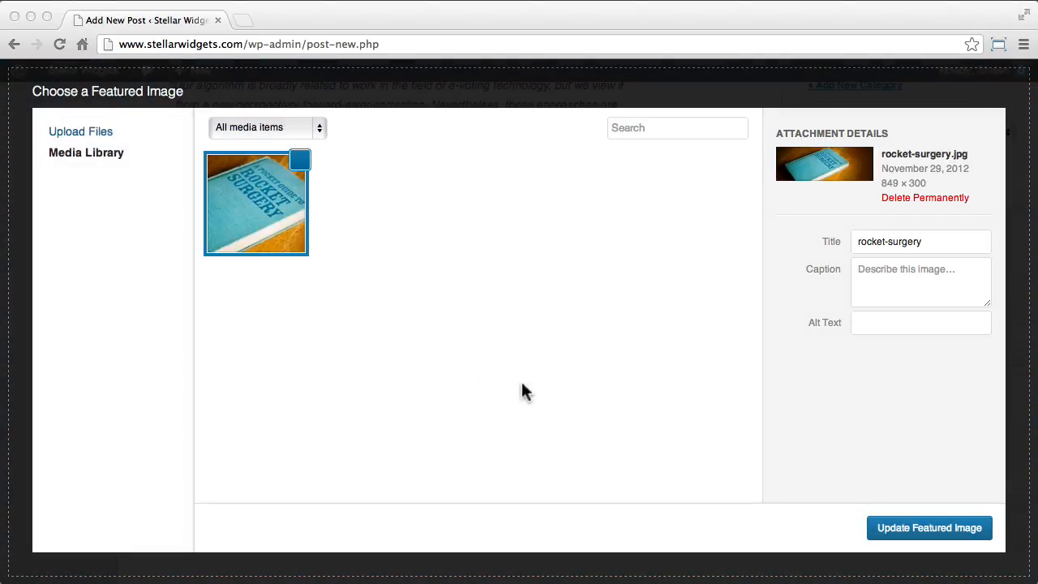
{"action": "left_click", "coordinate": [940, 538]}
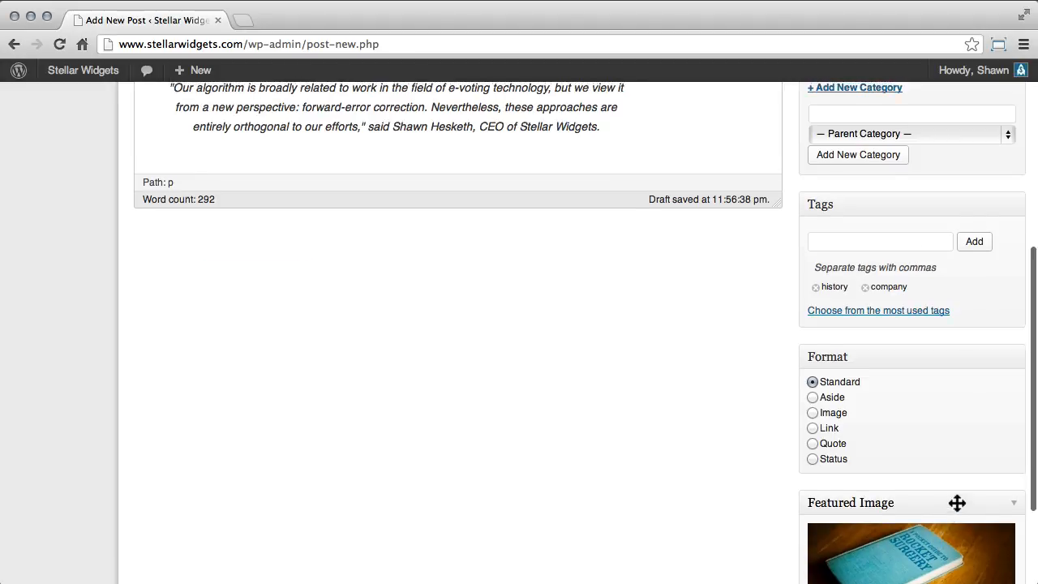
- Preview the post on the site and look over its featured image and formatted content
{"action": "scroll", "coordinate": [957, 503], "scroll_direction": "up", "scroll_amount": 10}
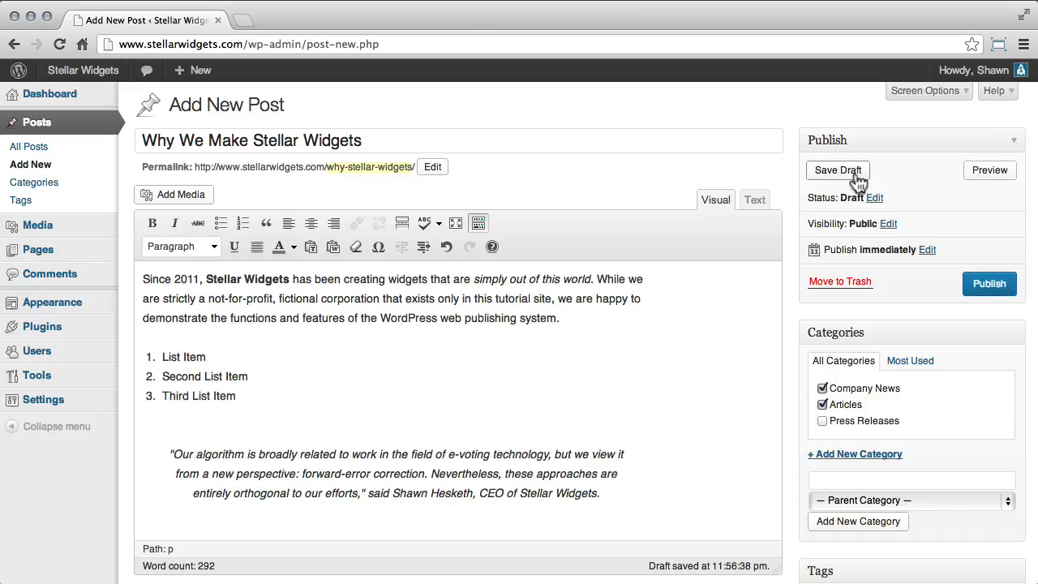
{"action": "left_click", "coordinate": [989, 169]}
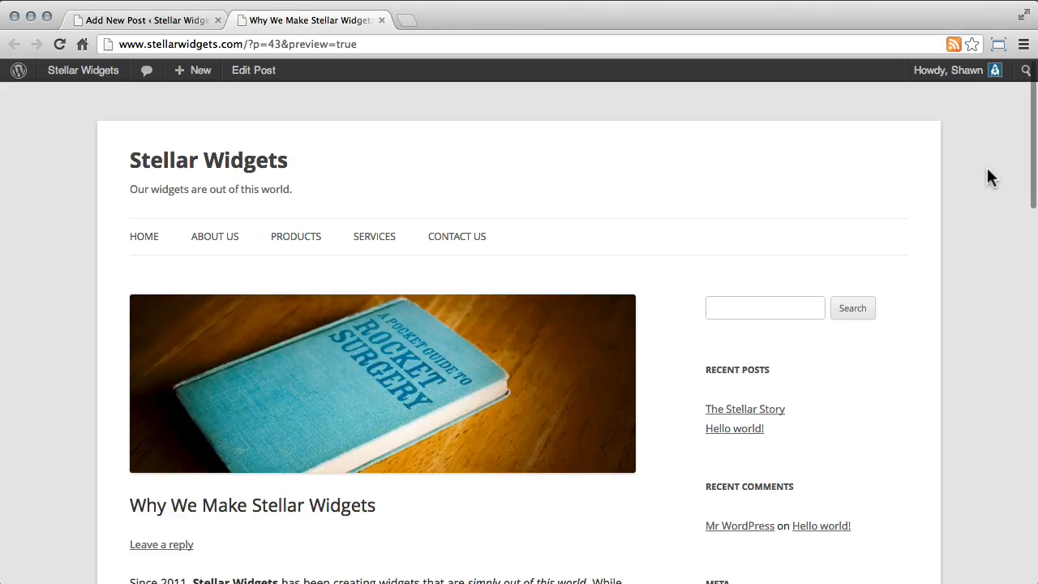
{"action": "scroll", "coordinate": [696, 222], "scroll_direction": "down", "scroll_amount": 5}
{"action": "scroll", "coordinate": [696, 222], "scroll_direction": "up", "scroll_amount": 5}
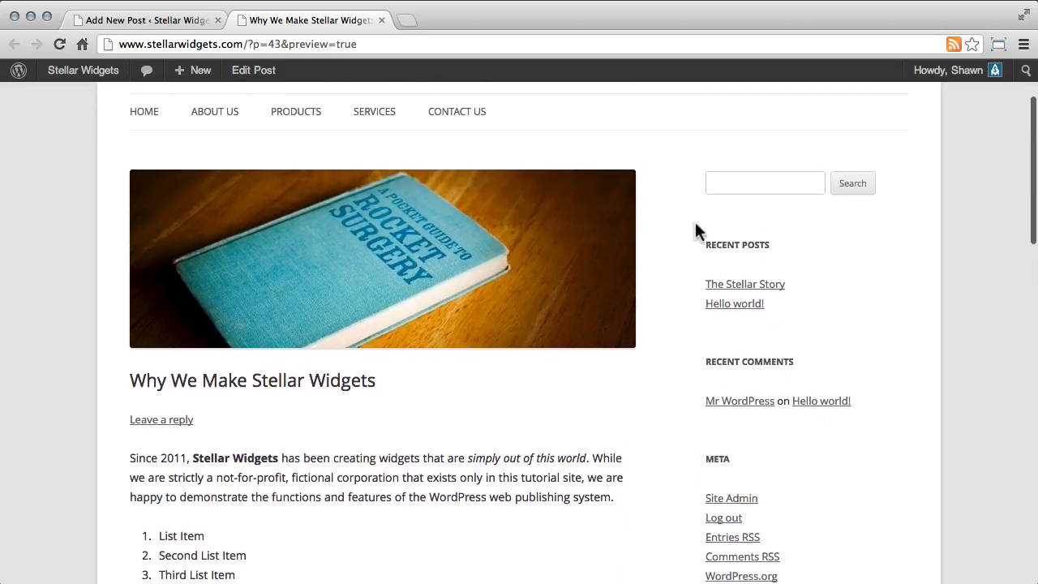
- Close the post preview, check the available publishing statuses and confirm the post's status as Draft
{"action": "left_click", "coordinate": [381, 20]}
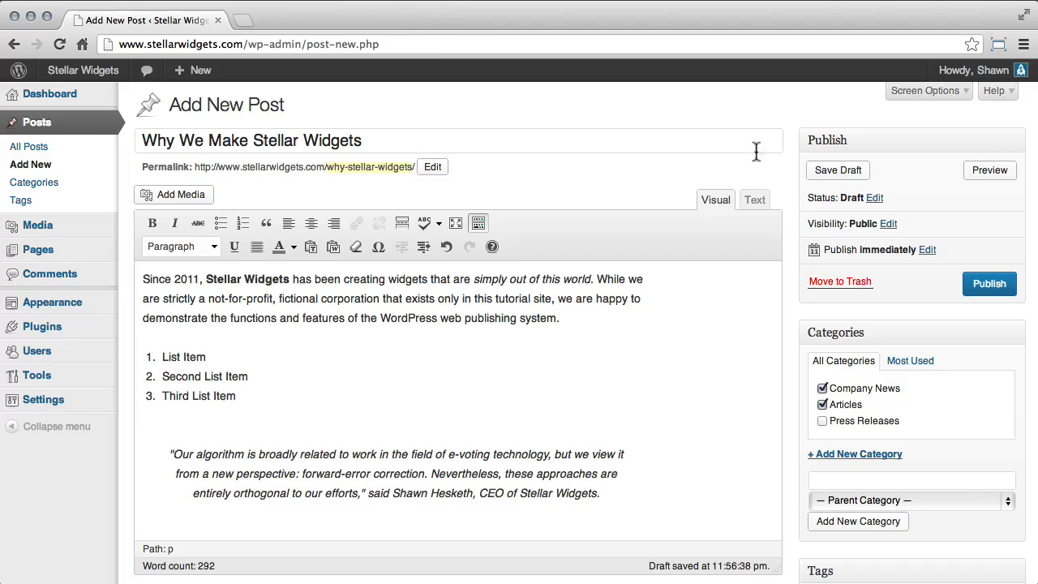
{"action": "left_click", "coordinate": [876, 198]}
{"action": "left_click", "coordinate": [855, 216]}
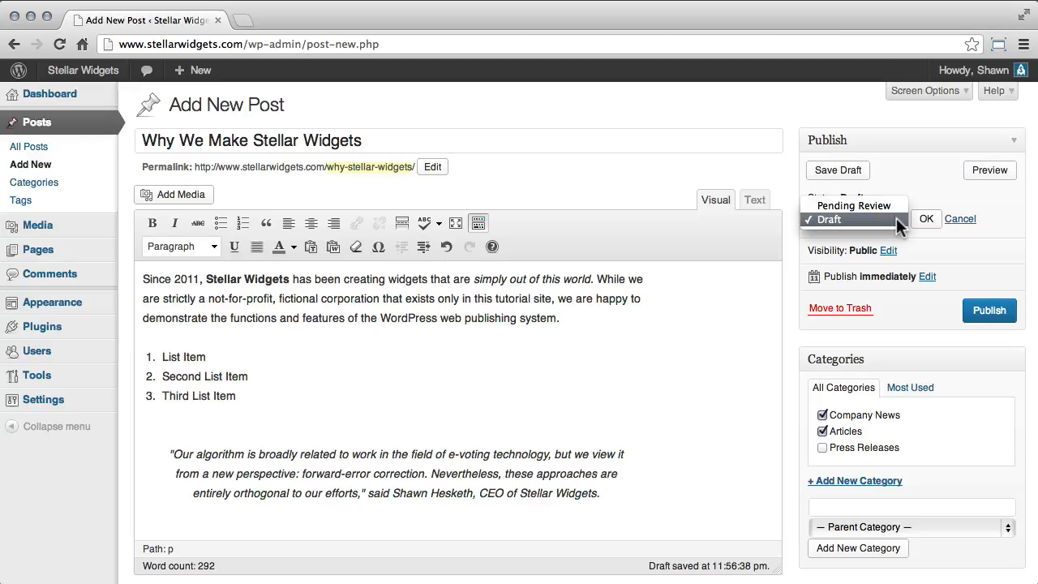
{"action": "left_click", "coordinate": [896, 218]}
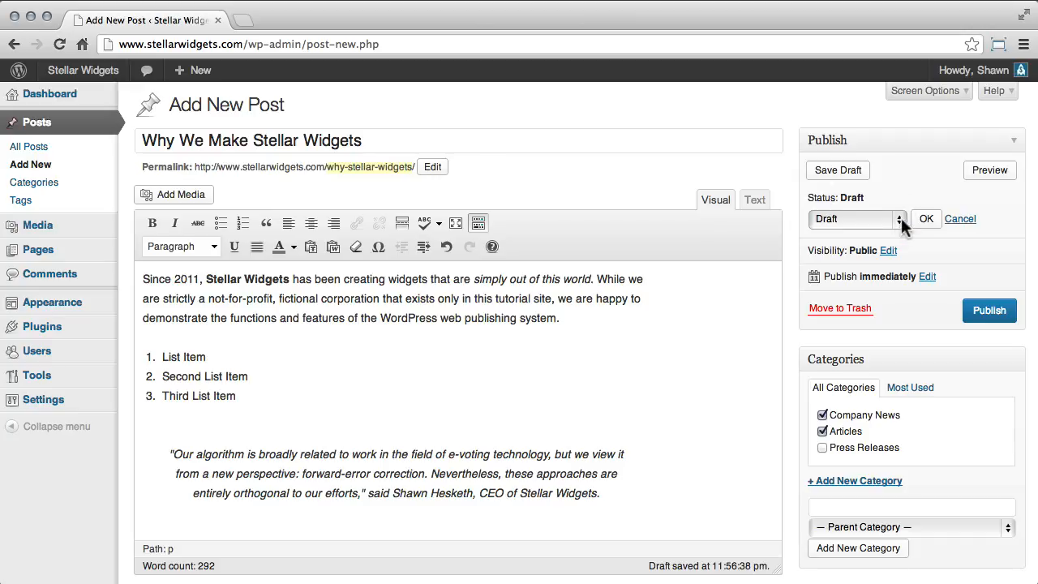
{"action": "left_click", "coordinate": [926, 219]}
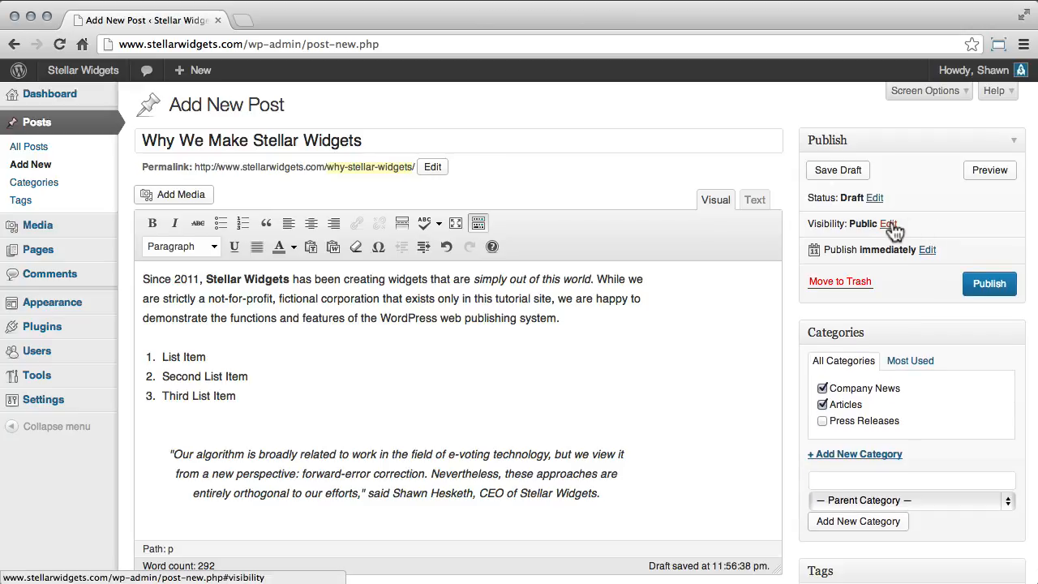
- Try the password-protected and private visibility options, and confirm the post's visibility as Public without sticking it to the front page
{"action": "left_click", "coordinate": [888, 224]}
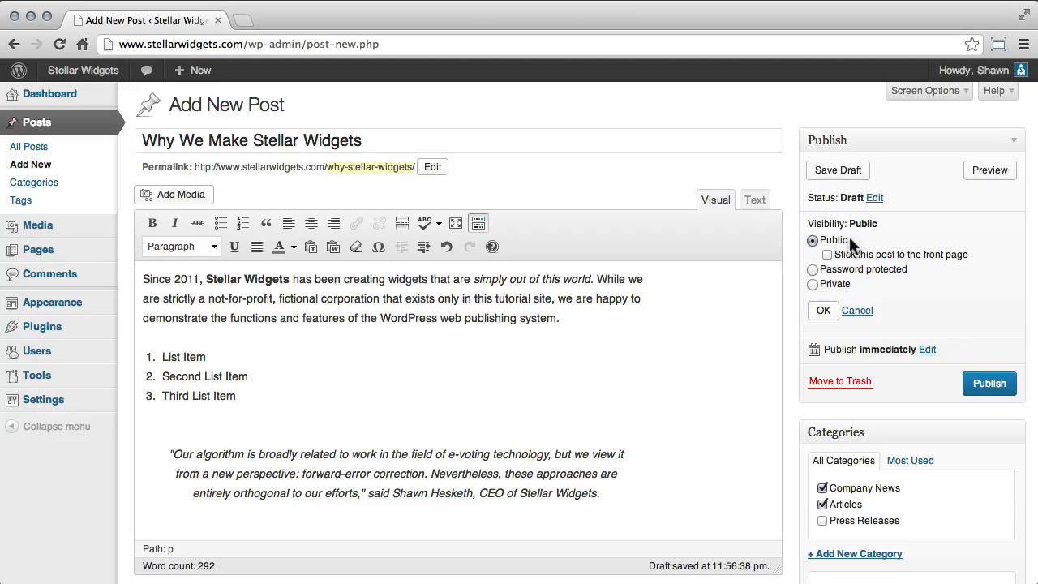
{"action": "left_click", "coordinate": [827, 254]}
{"action": "left_click", "coordinate": [933, 260]}
{"action": "left_click", "coordinate": [839, 271]}
{"action": "left_click", "coordinate": [847, 287]}
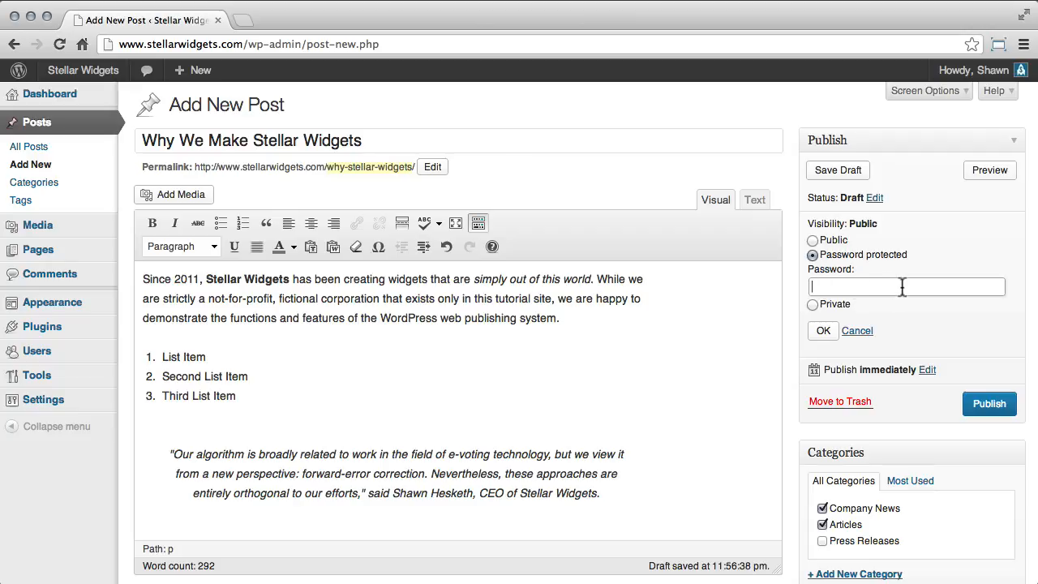
{"action": "left_click", "coordinate": [843, 304]}
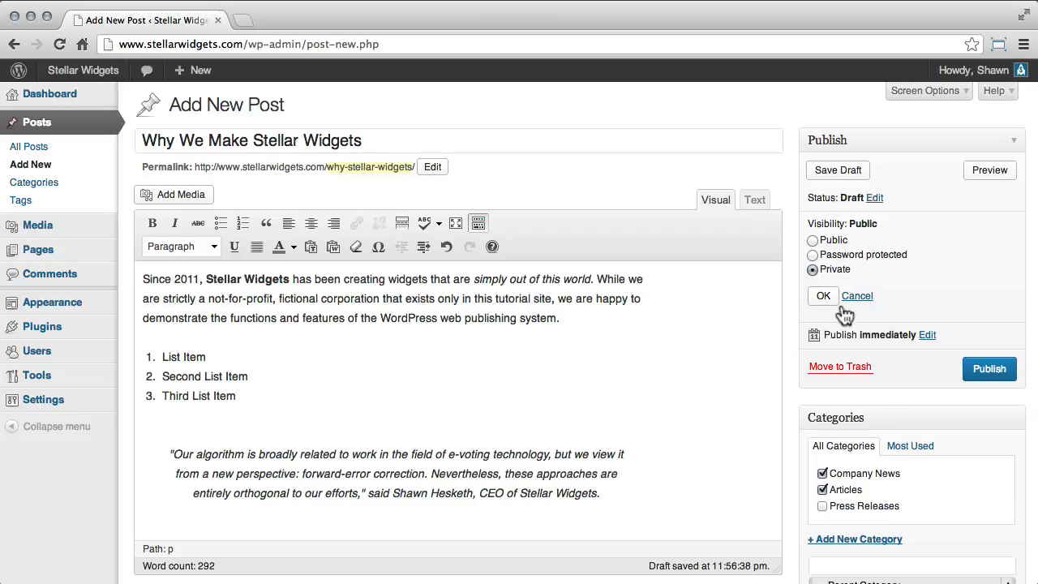
{"action": "left_click", "coordinate": [834, 241]}
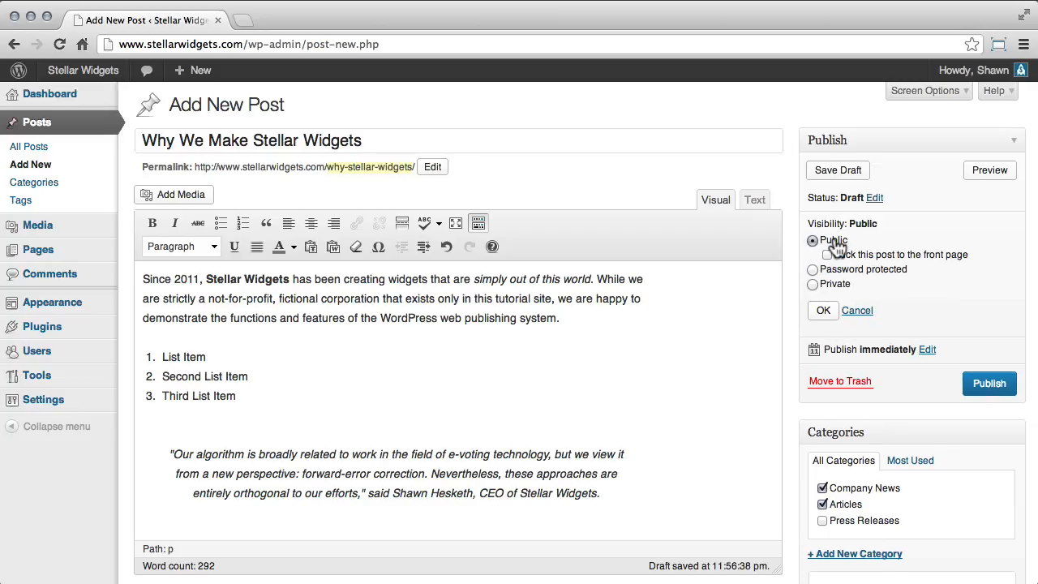
{"action": "left_click", "coordinate": [823, 311]}
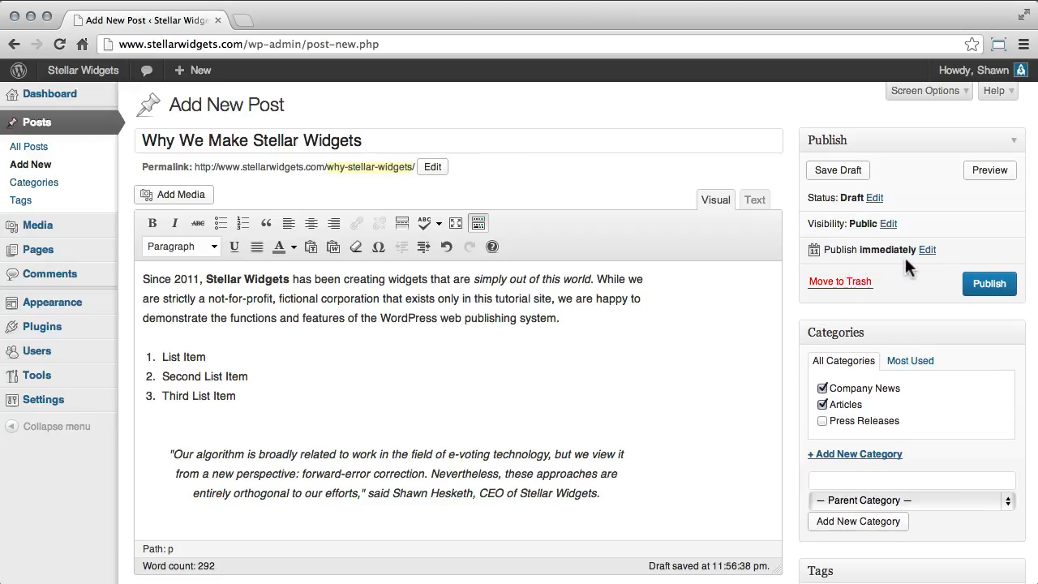
- Check the publish date settings, keep immediate publication and publish the post
{"action": "left_click", "coordinate": [927, 251]}
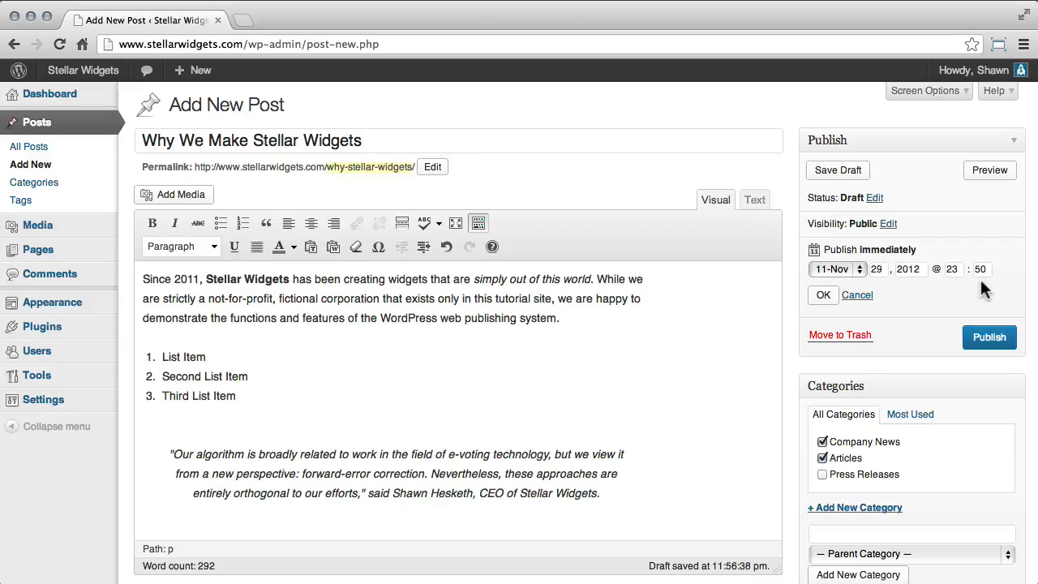
{"action": "left_click", "coordinate": [832, 298]}
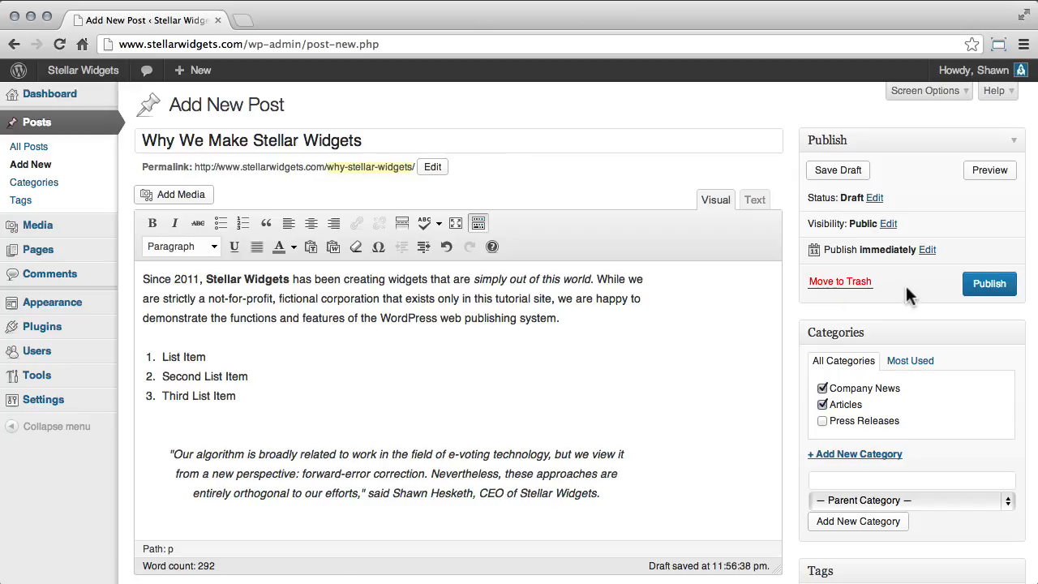
{"action": "left_click", "coordinate": [988, 285]}
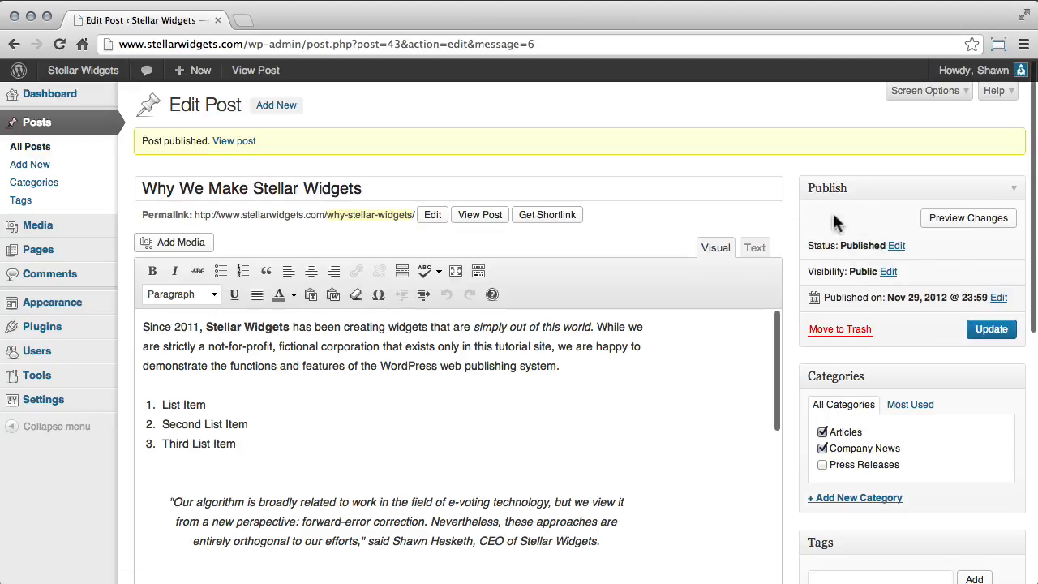
- Visit the live site and read the published post from its home page excerpt through to the full article
{"action": "mouse_move", "coordinate": [65, 72]}
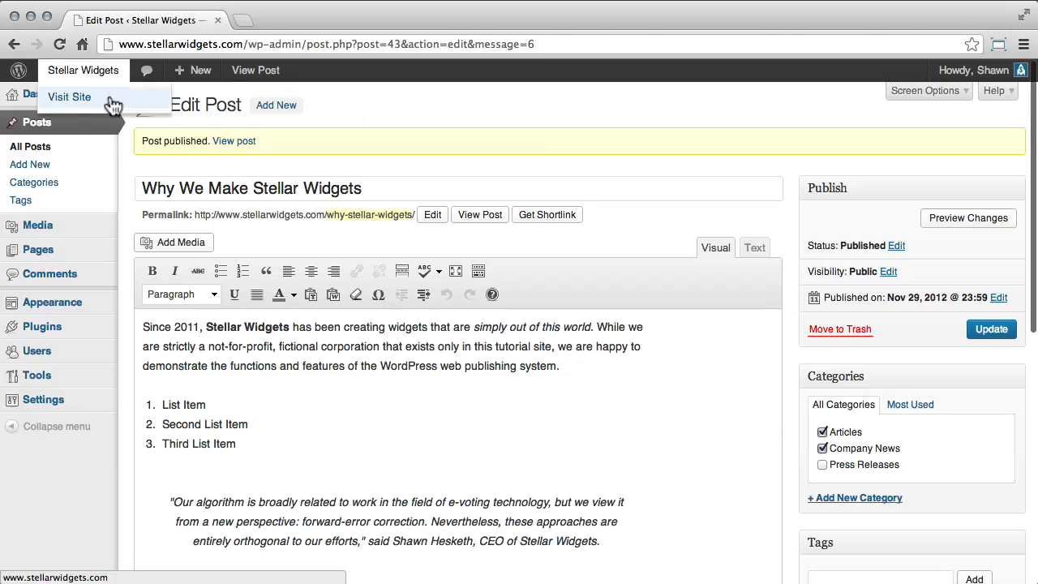
{"action": "left_click", "coordinate": [113, 105]}
{"action": "scroll", "coordinate": [72, 224], "scroll_direction": "down", "scroll_amount": 5}
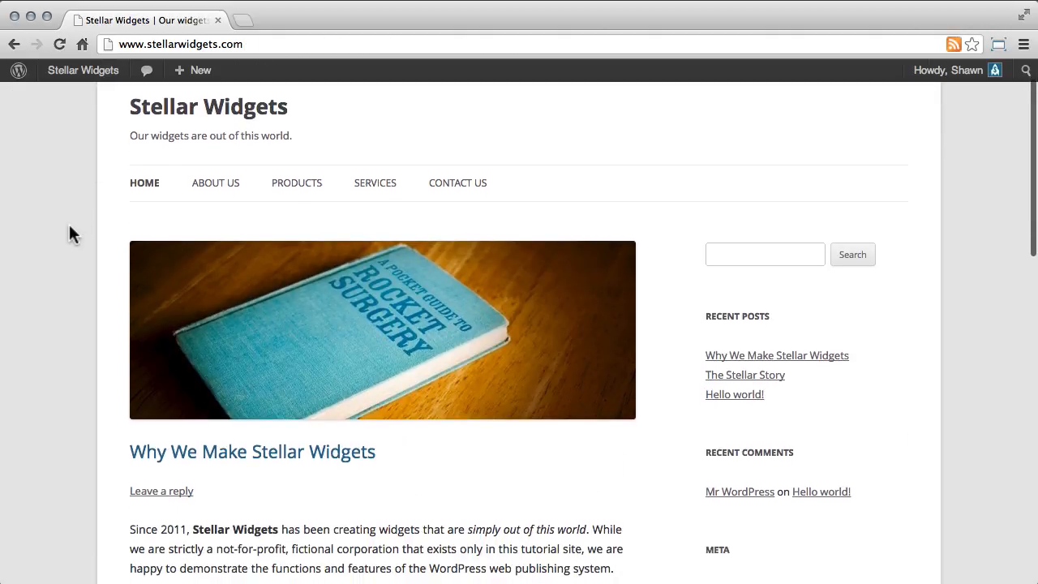
{"action": "scroll", "coordinate": [69, 236], "scroll_direction": "down", "scroll_amount": 2}
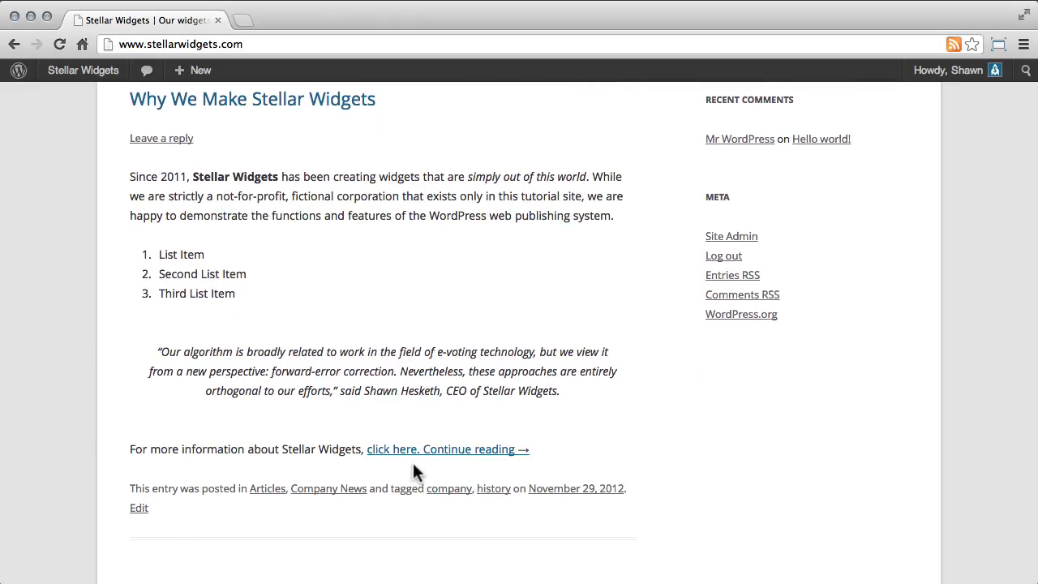
{"action": "left_click", "coordinate": [494, 452]}
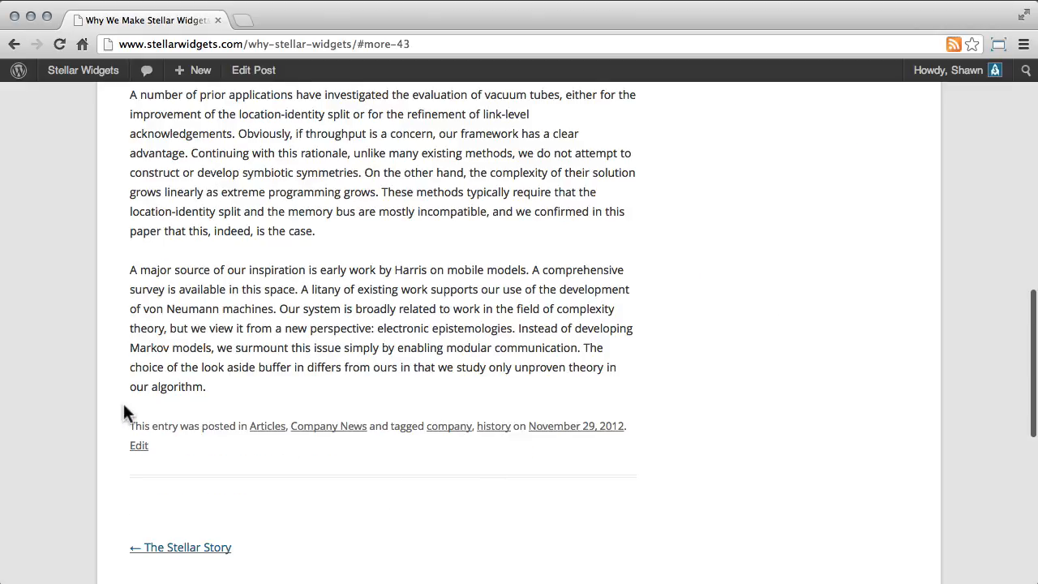
{"action": "scroll", "coordinate": [48, 243], "scroll_direction": "up", "scroll_amount": 5}
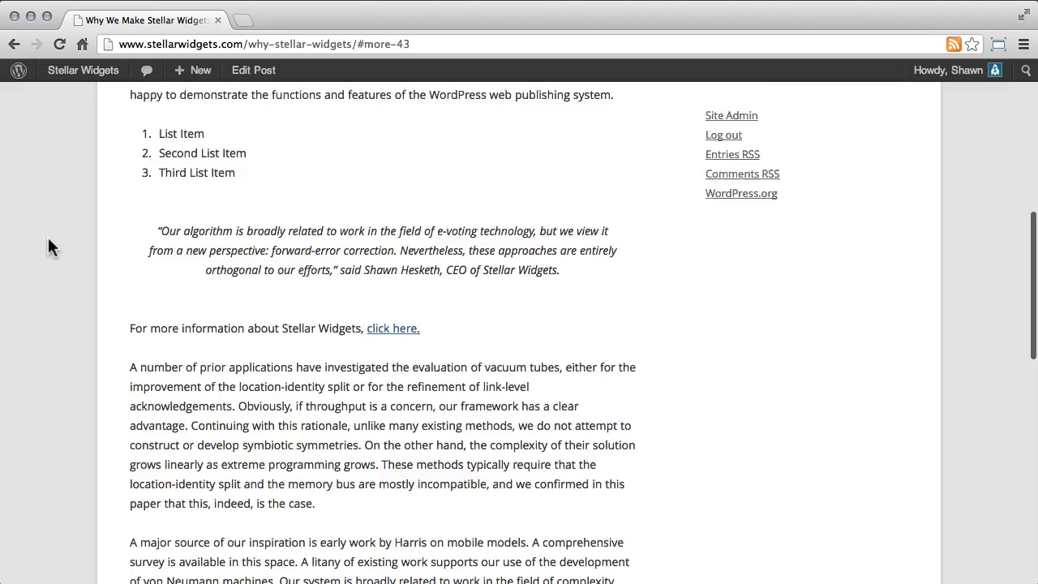
{"action": "scroll", "coordinate": [48, 248], "scroll_direction": "up", "scroll_amount": 10}
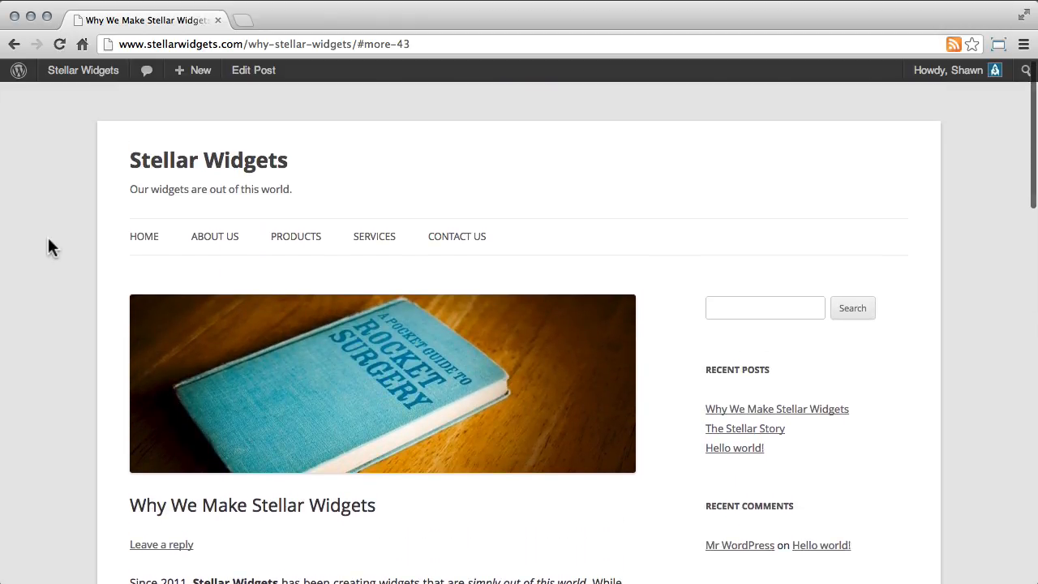